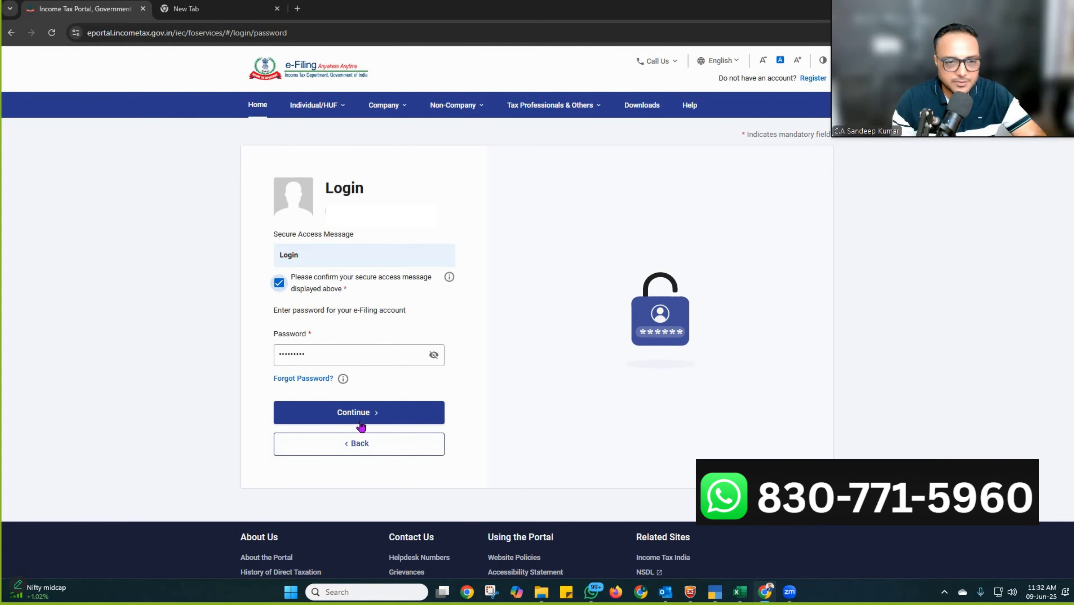
Log in to the e-Filing account and copy the A.Y. 2025-26 return's acknowledgement number from the filed returns
{"action": "left_click", "coordinate": [355, 417]}
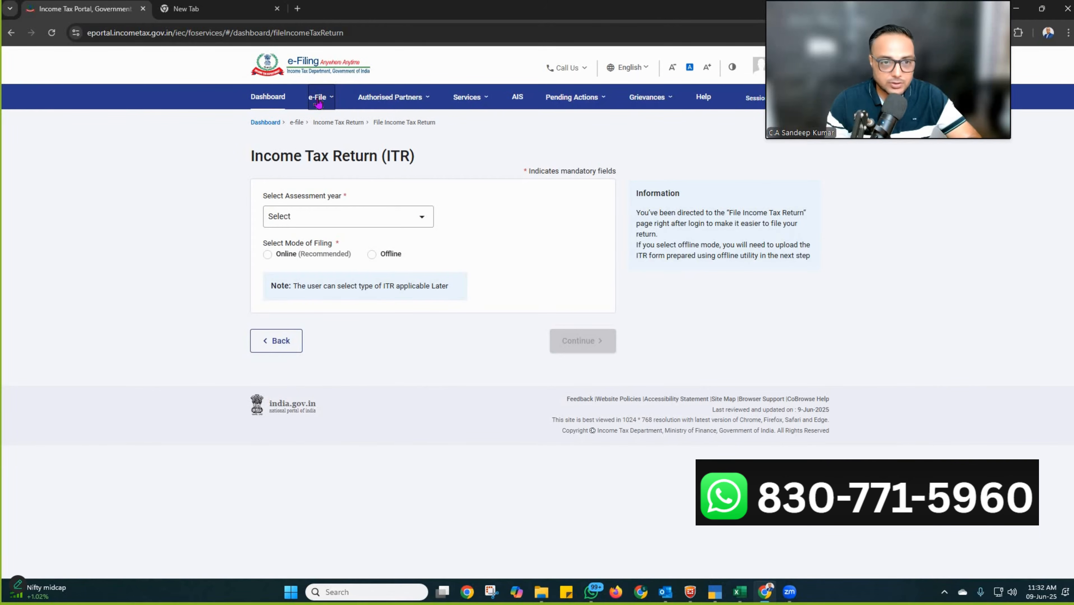
{"action": "left_click", "coordinate": [317, 104]}
{"action": "mouse_move", "coordinate": [330, 124]}
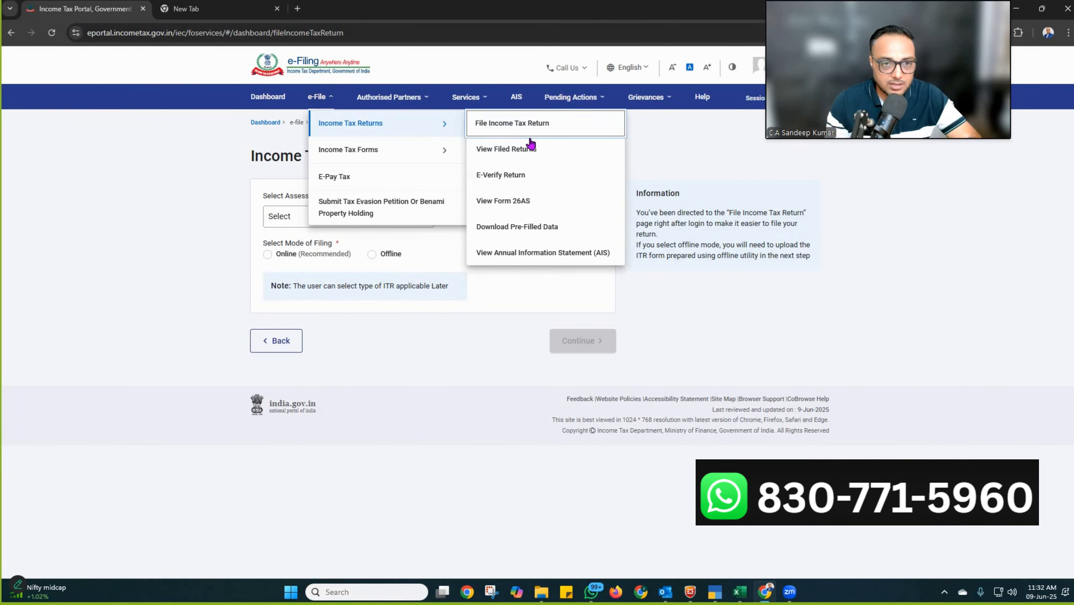
{"action": "left_click", "coordinate": [519, 151]}
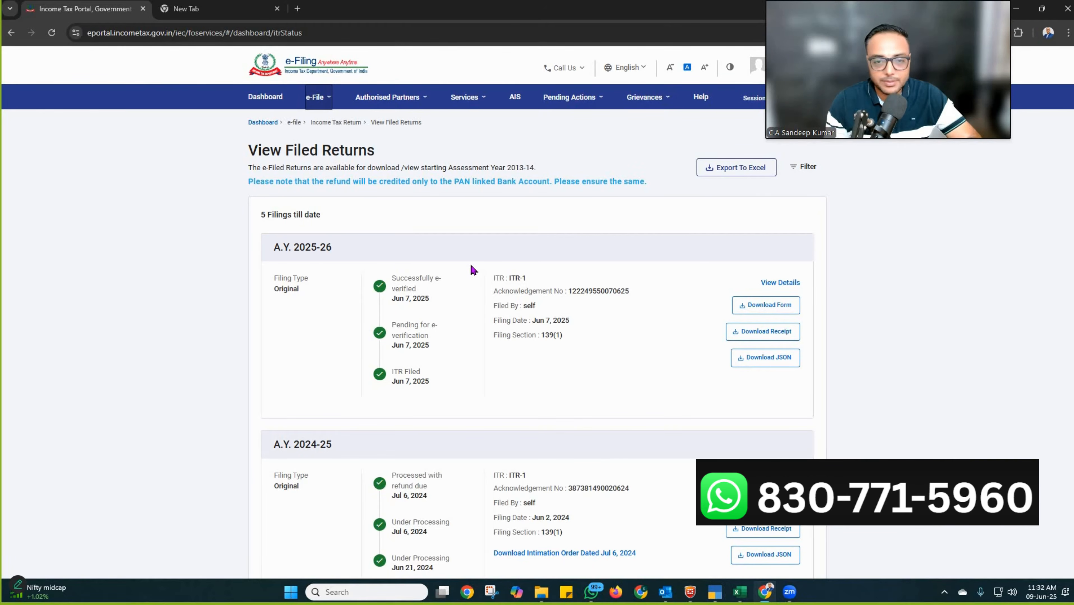
{"action": "double_click", "coordinate": [591, 292]}
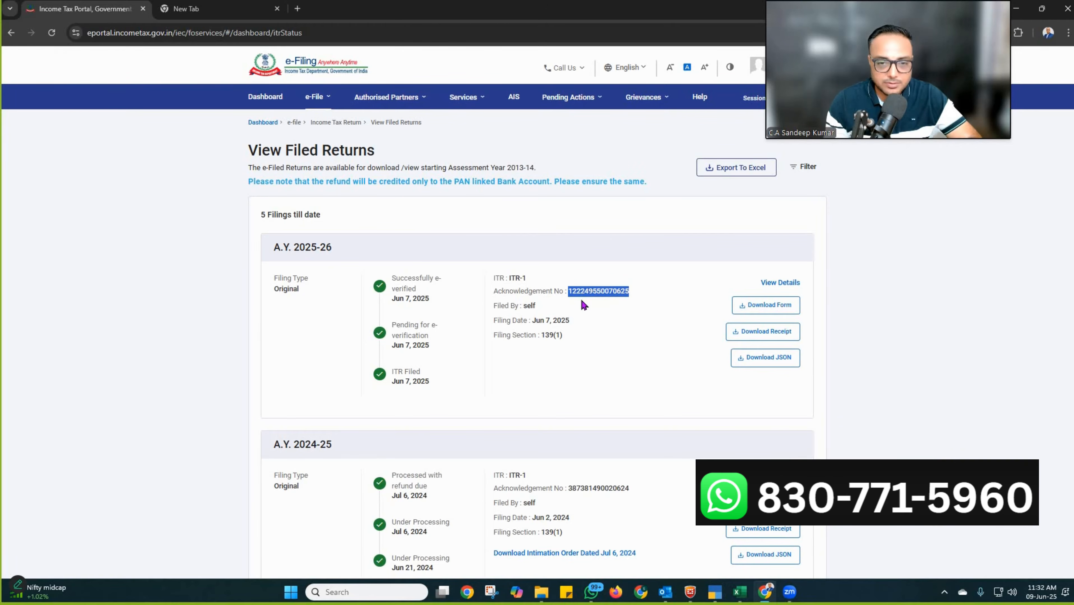
Start a new online income tax return filing for assessment year 2025-26
{"action": "left_click", "coordinate": [313, 98]}
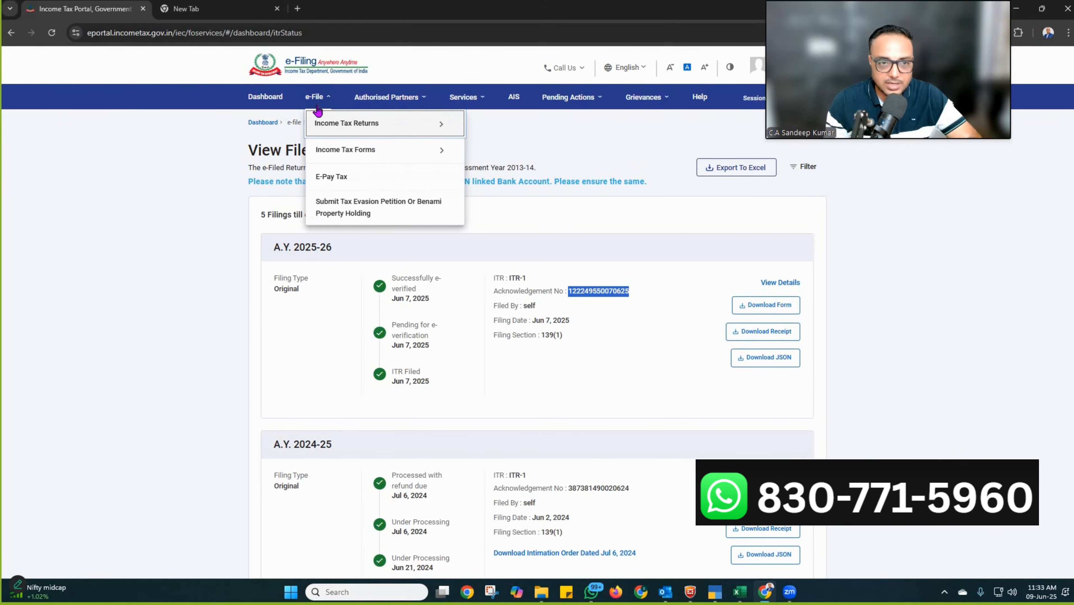
{"action": "left_click", "coordinate": [325, 121]}
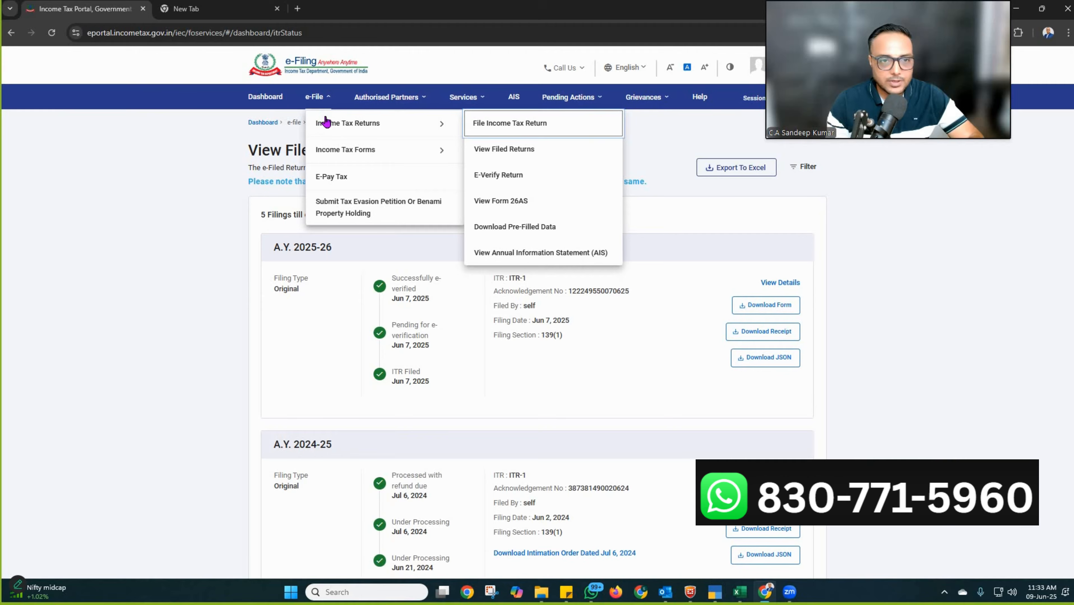
{"action": "left_click", "coordinate": [546, 124]}
{"action": "left_click", "coordinate": [358, 218]}
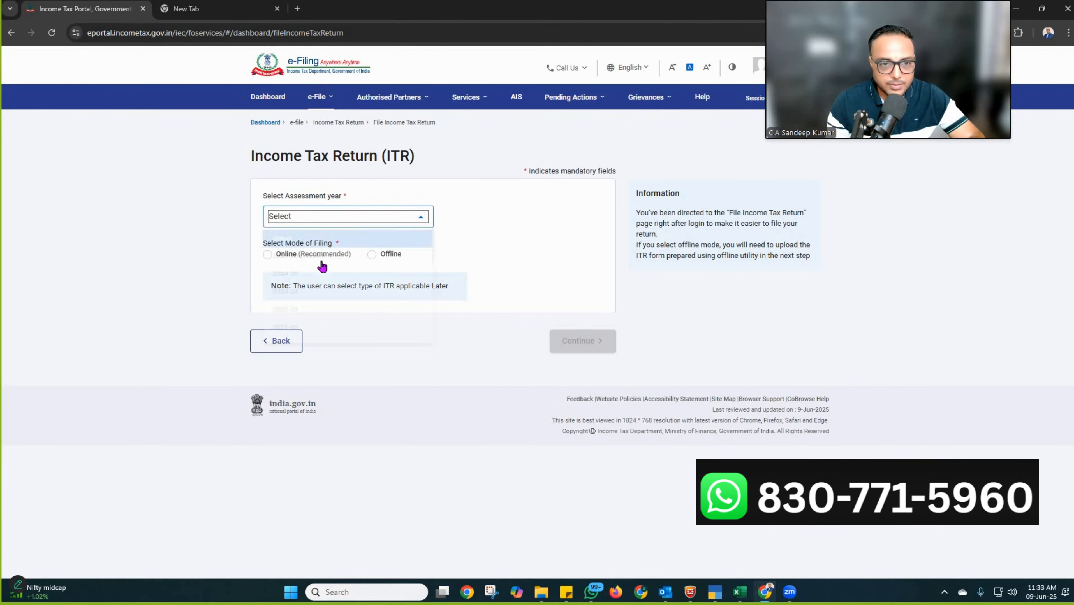
{"action": "left_click", "coordinate": [271, 261]}
{"action": "left_click", "coordinate": [270, 256]}
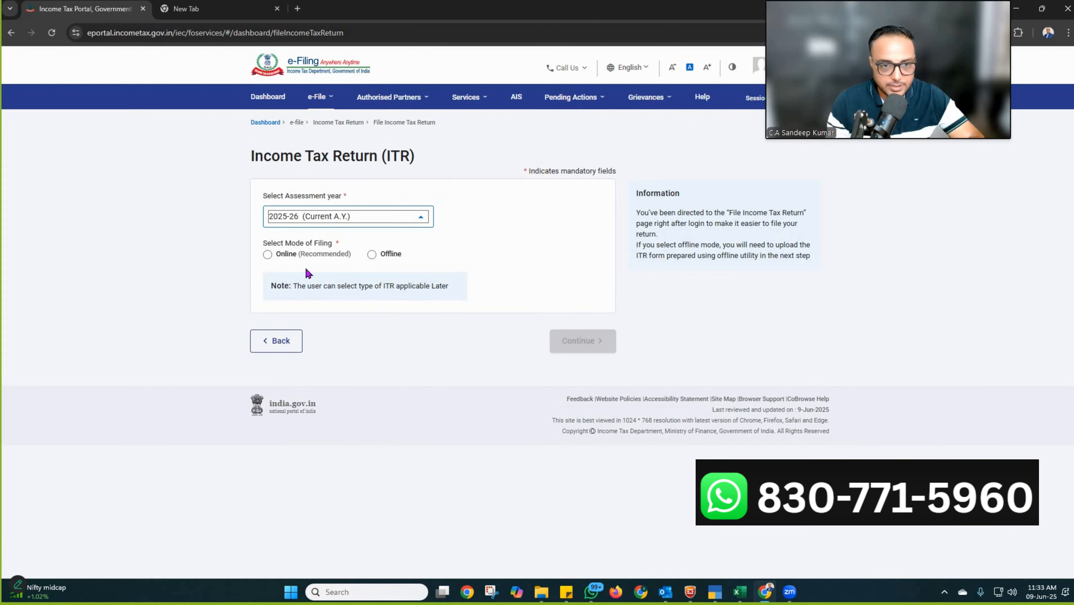
{"action": "left_click", "coordinate": [570, 342]}
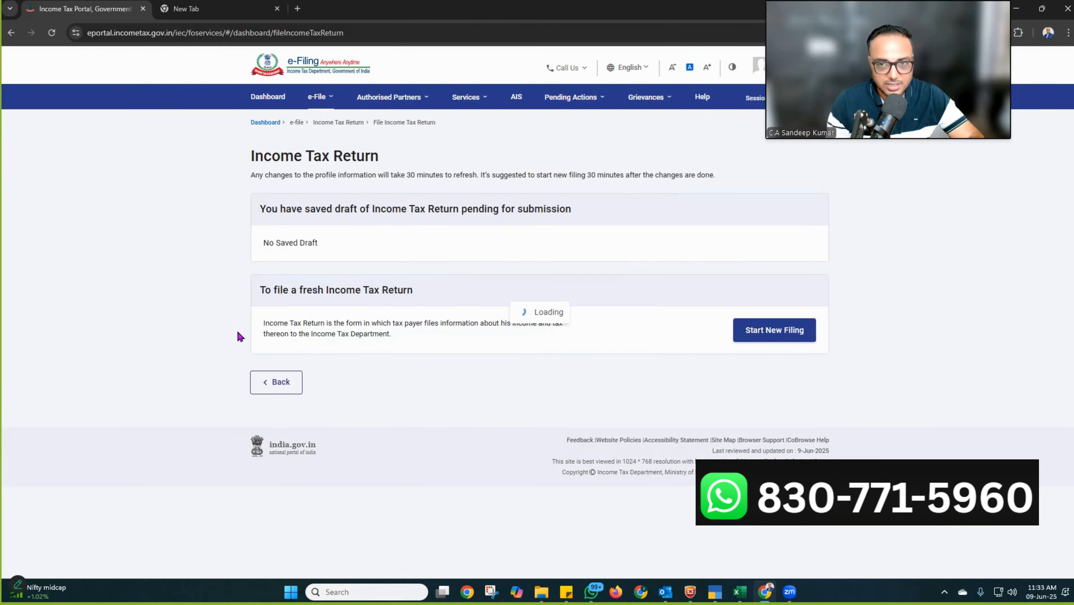
{"action": "left_click", "coordinate": [776, 334]}
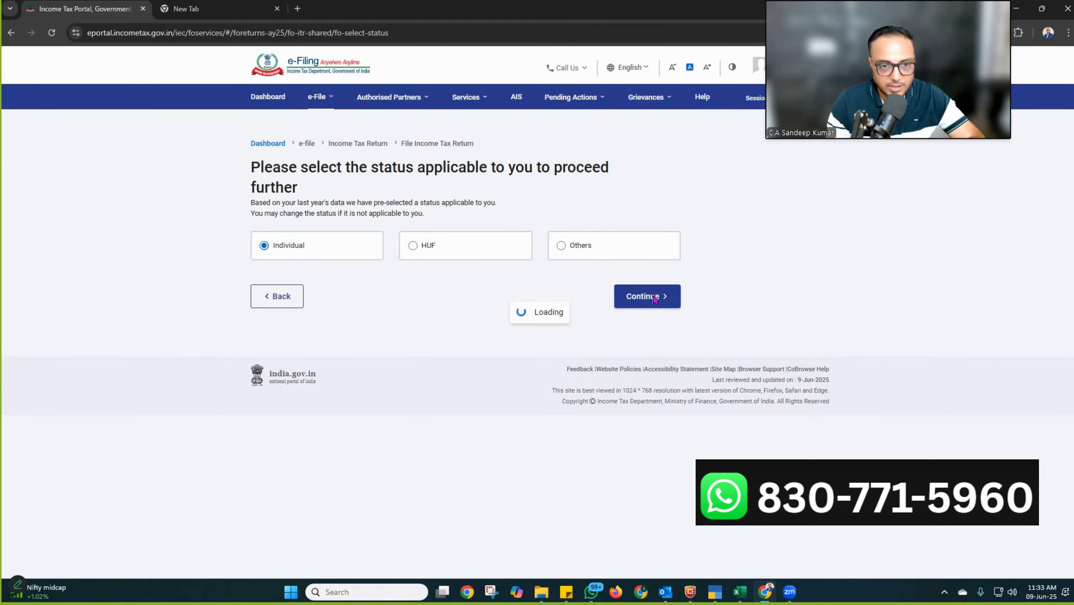
Continue with the Individual status, choose the ITR-1 form and get the return started
{"action": "left_click", "coordinate": [652, 297]}
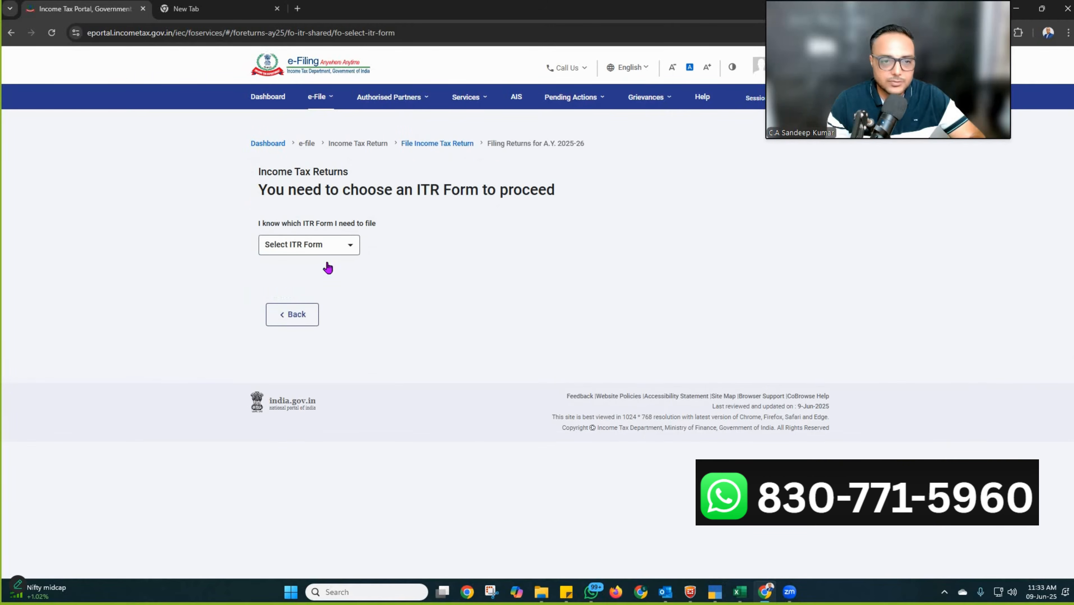
{"action": "left_click", "coordinate": [326, 251]}
{"action": "left_click", "coordinate": [301, 288]}
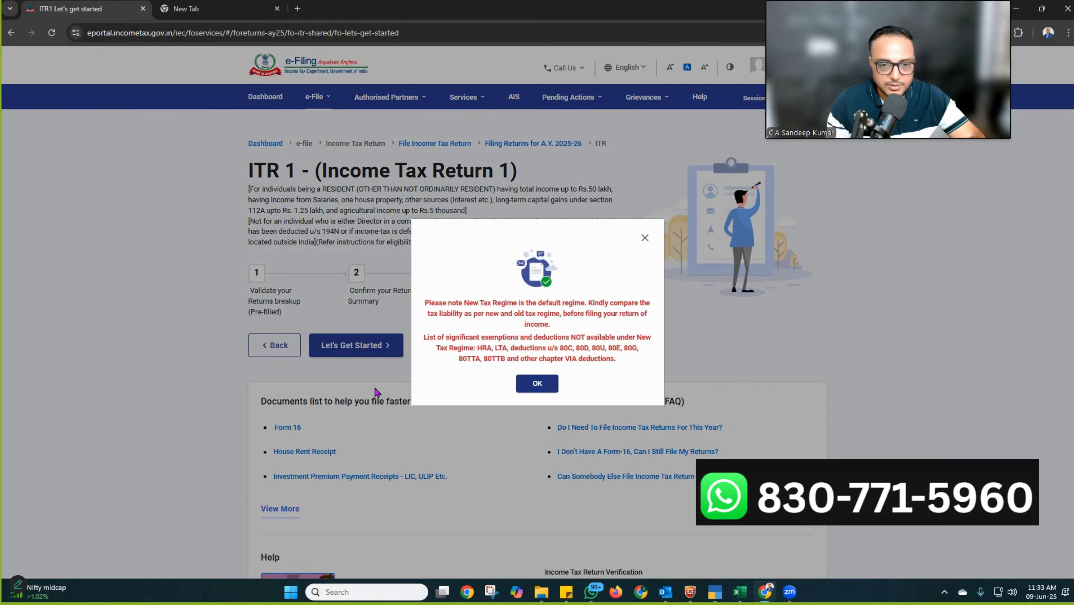
{"action": "left_click", "coordinate": [534, 379]}
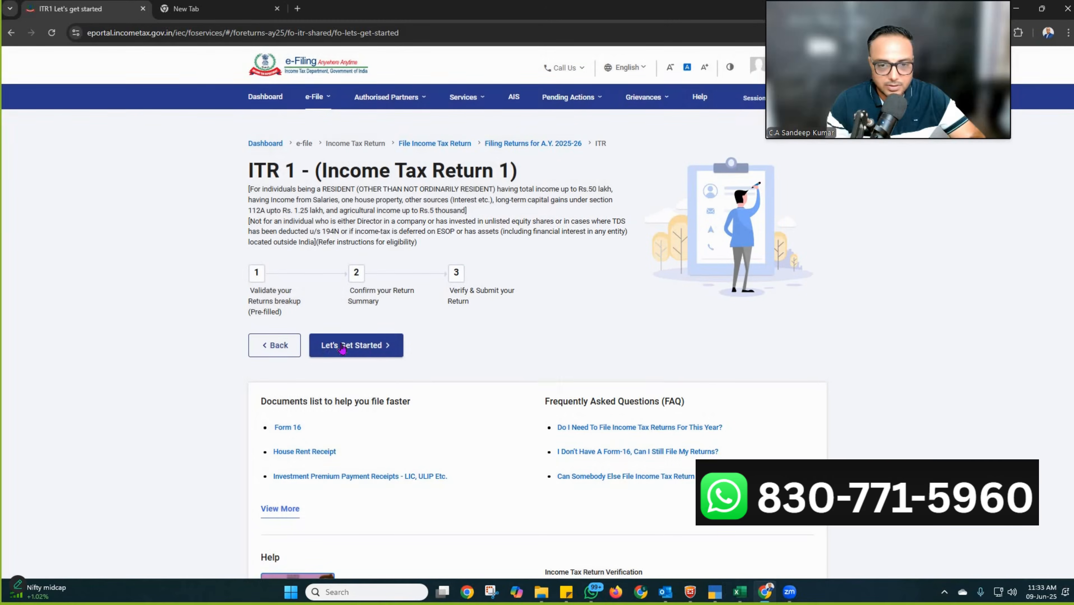
{"action": "left_click", "coordinate": [356, 345]}
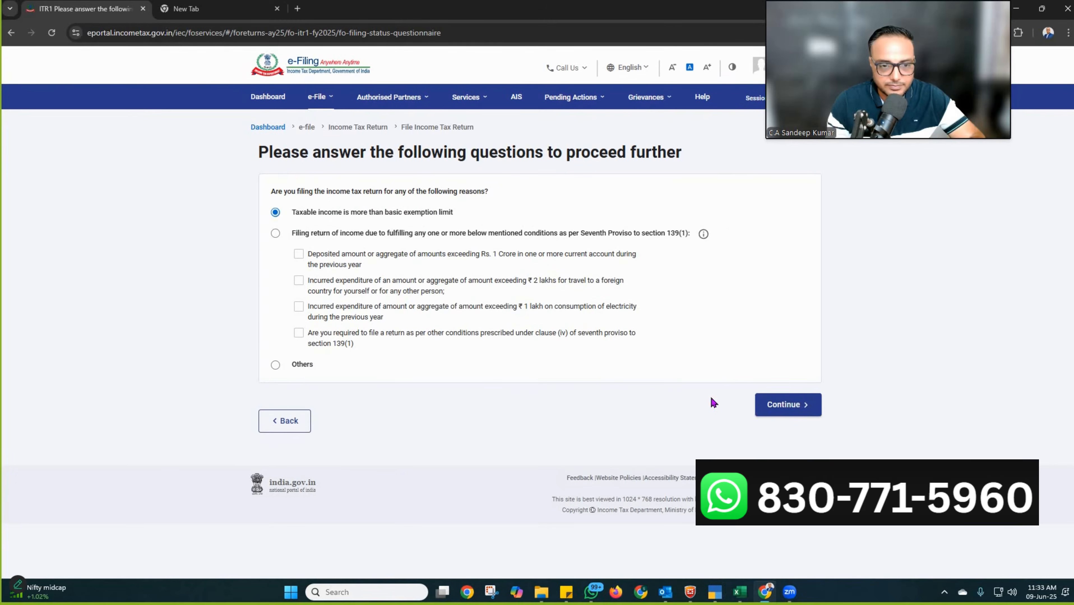
Give Others as the reason for filing the return and acknowledge the pre-filled data notice
{"action": "left_click", "coordinate": [275, 365]}
{"action": "left_click", "coordinate": [787, 404]}
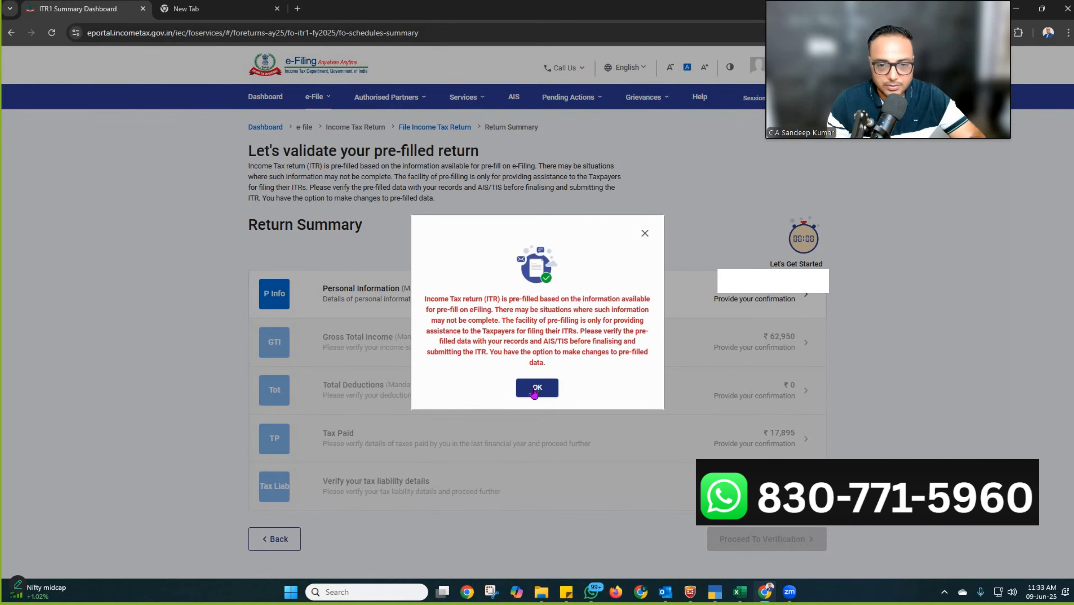
{"action": "left_click", "coordinate": [536, 388]}
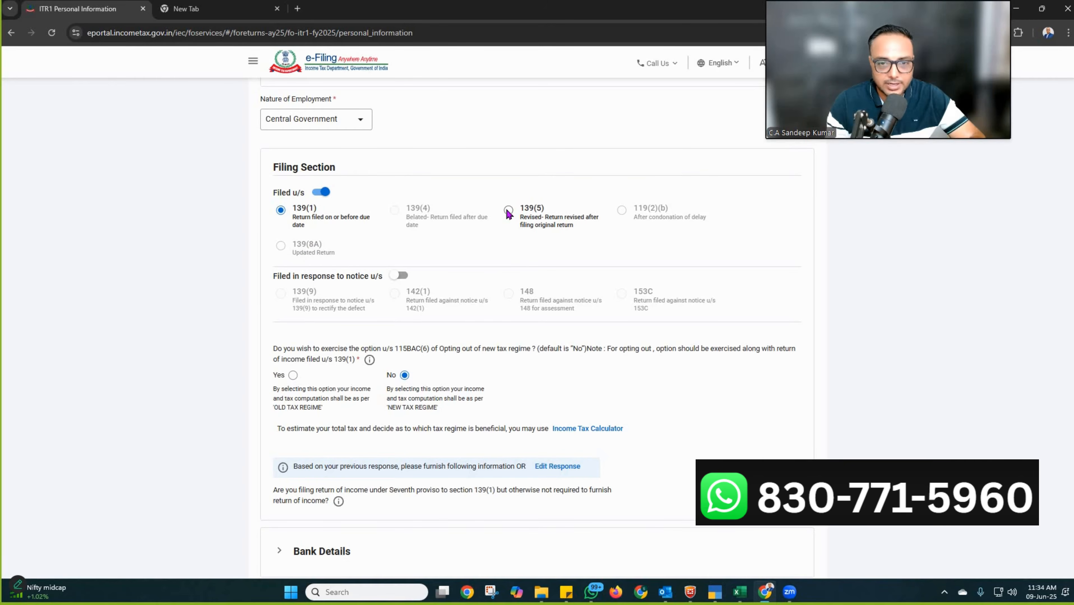
Set the filing section to 139(5) revised return, with the original return's receipt number and filing date 07-Jun-2025
{"action": "left_click", "coordinate": [535, 210]}
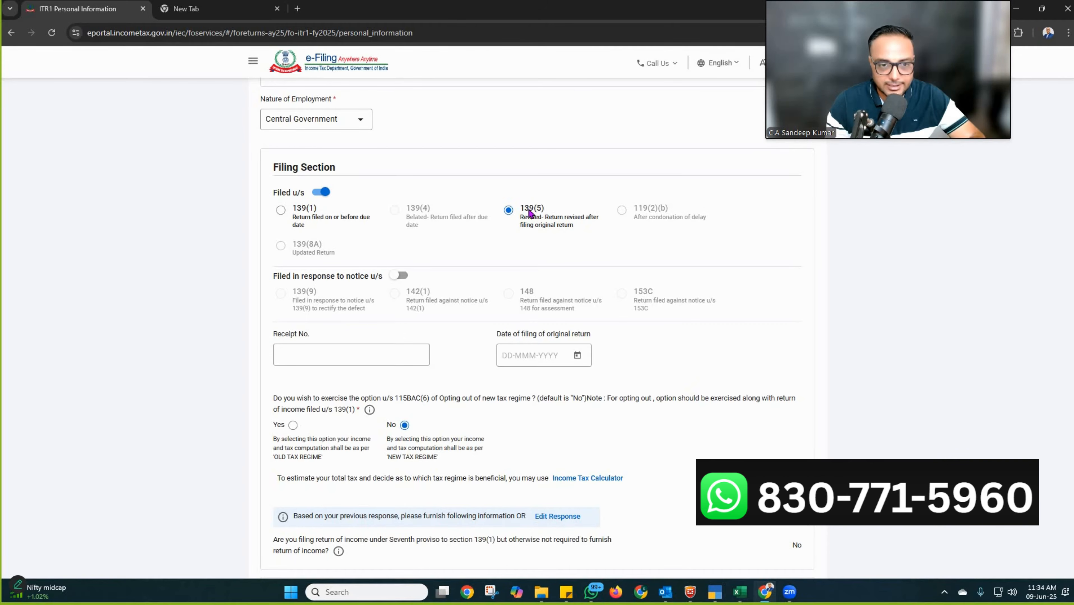
{"action": "left_click", "coordinate": [305, 357]}
{"action": "key", "text": "ctrl+v"}
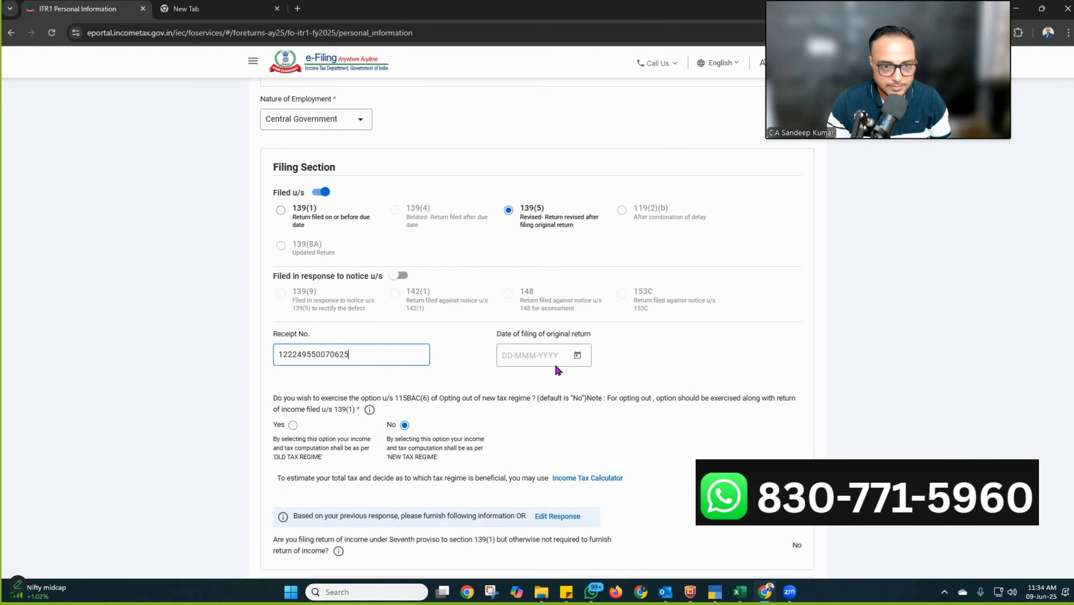
{"action": "left_click", "coordinate": [578, 356]}
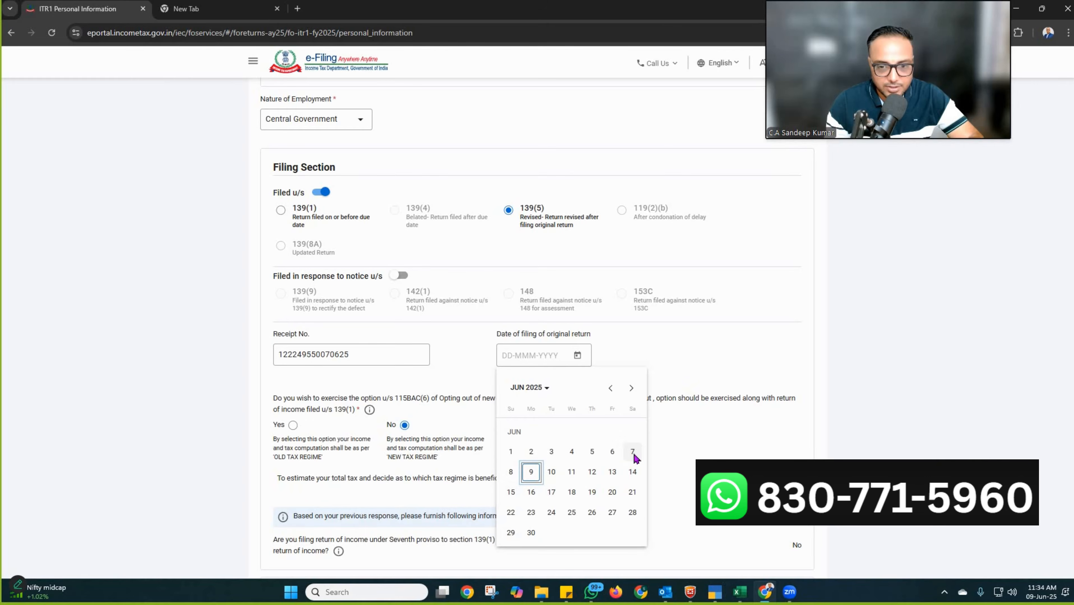
{"action": "left_click", "coordinate": [633, 452]}
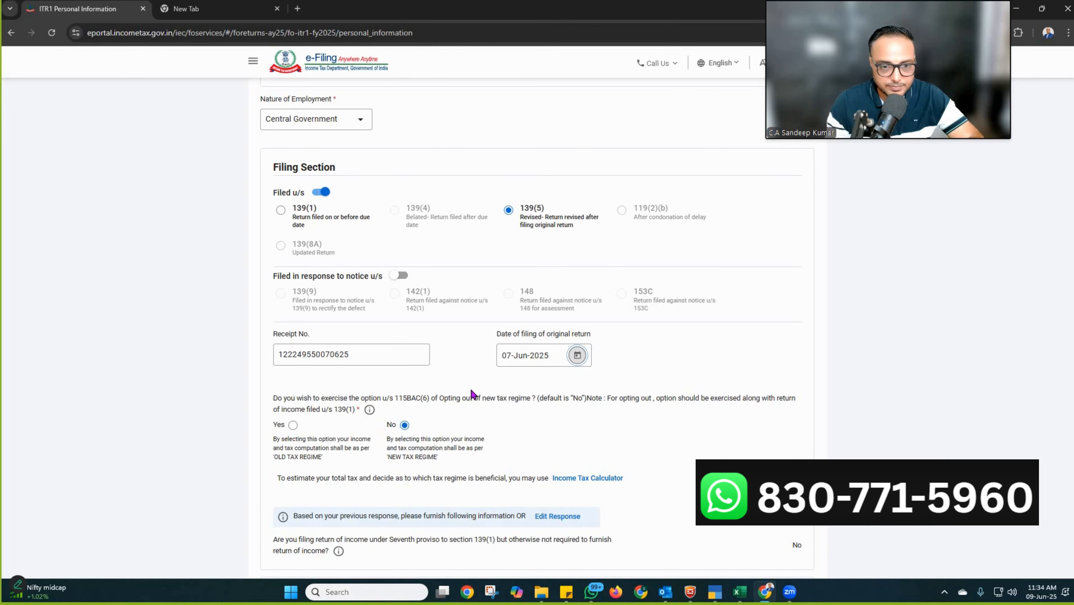
Opt out of the new tax regime by answering Yes and confirm the Personal Information section
{"action": "scroll", "coordinate": [424, 381], "scroll_direction": "down", "scroll_amount": 3}
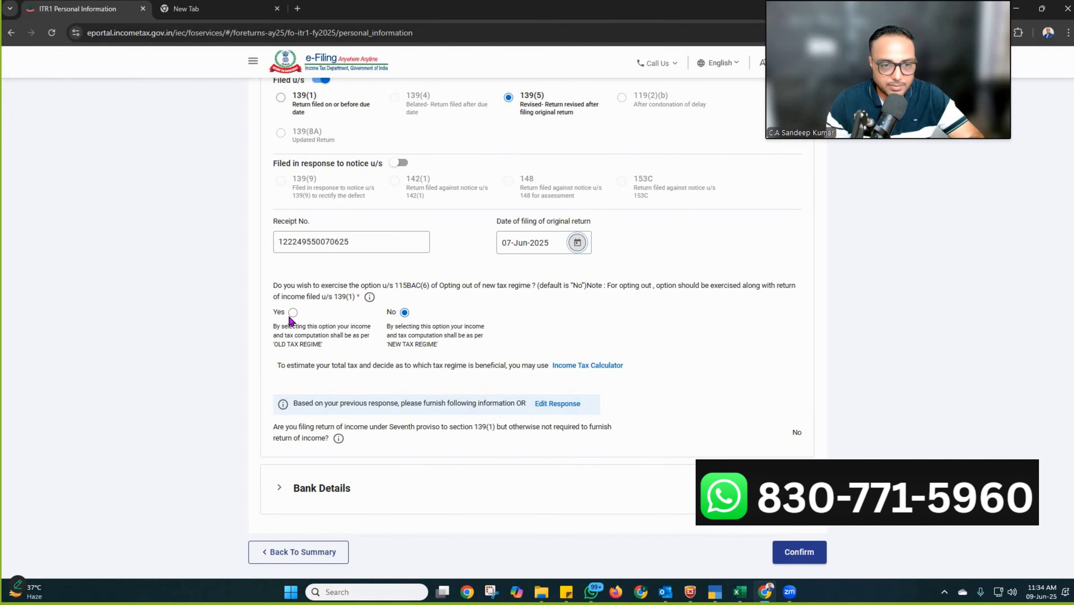
{"action": "left_click", "coordinate": [348, 356]}
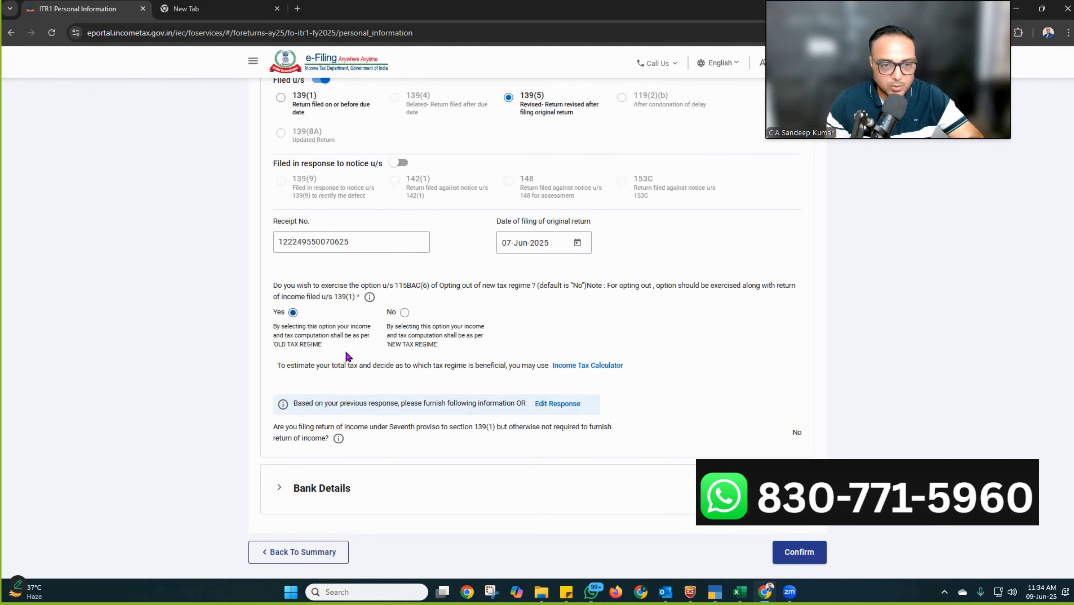
{"action": "scroll", "coordinate": [570, 435], "scroll_direction": "down", "scroll_amount": 2}
{"action": "left_click", "coordinate": [792, 496]}
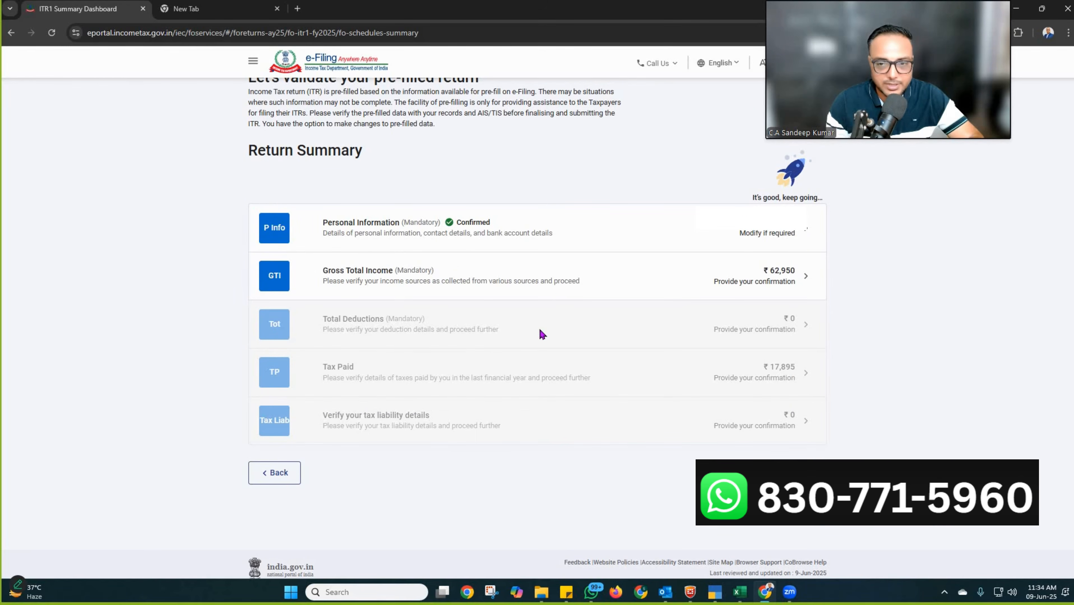
Add an Interest from Saving Bank Account amount under Income from Other Sources in Gross Total Income and save it
{"action": "scroll", "coordinate": [540, 335], "scroll_direction": "down", "scroll_amount": 10}
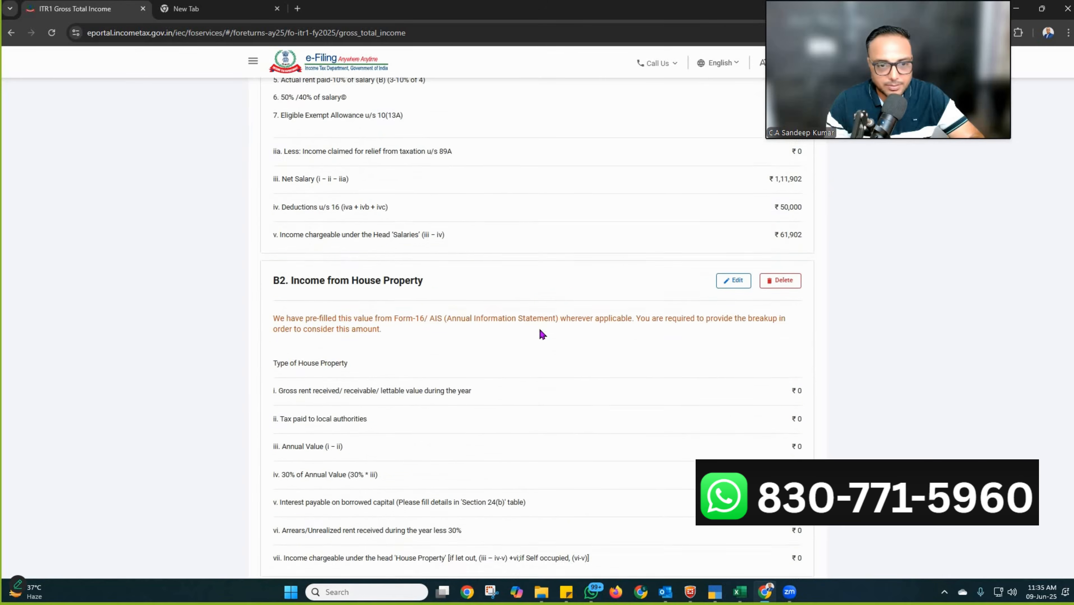
{"action": "scroll", "coordinate": [540, 335], "scroll_direction": "down", "scroll_amount": 6}
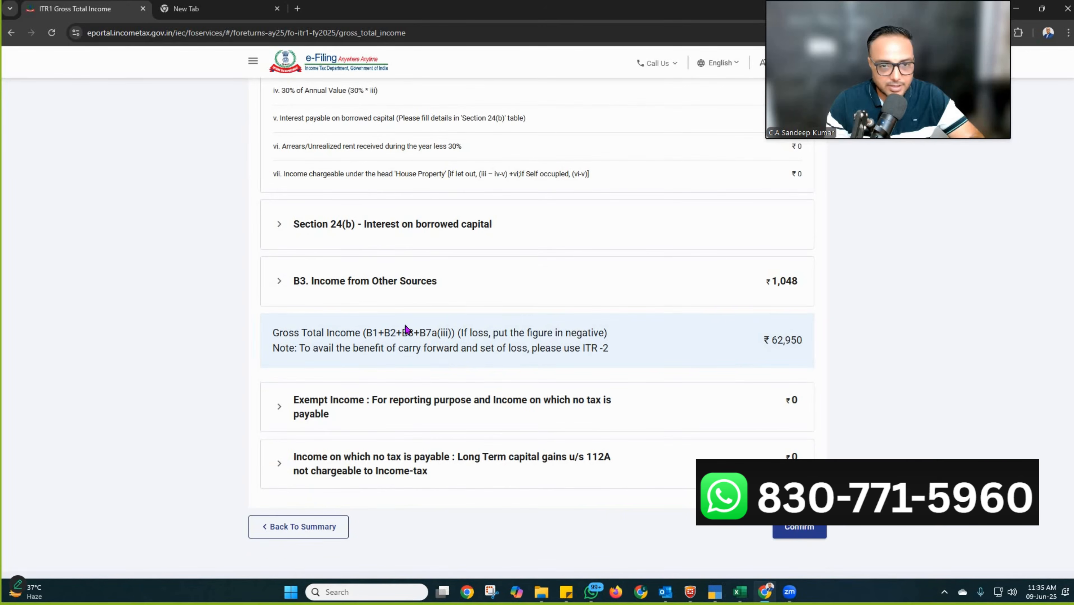
{"action": "left_click", "coordinate": [277, 284]}
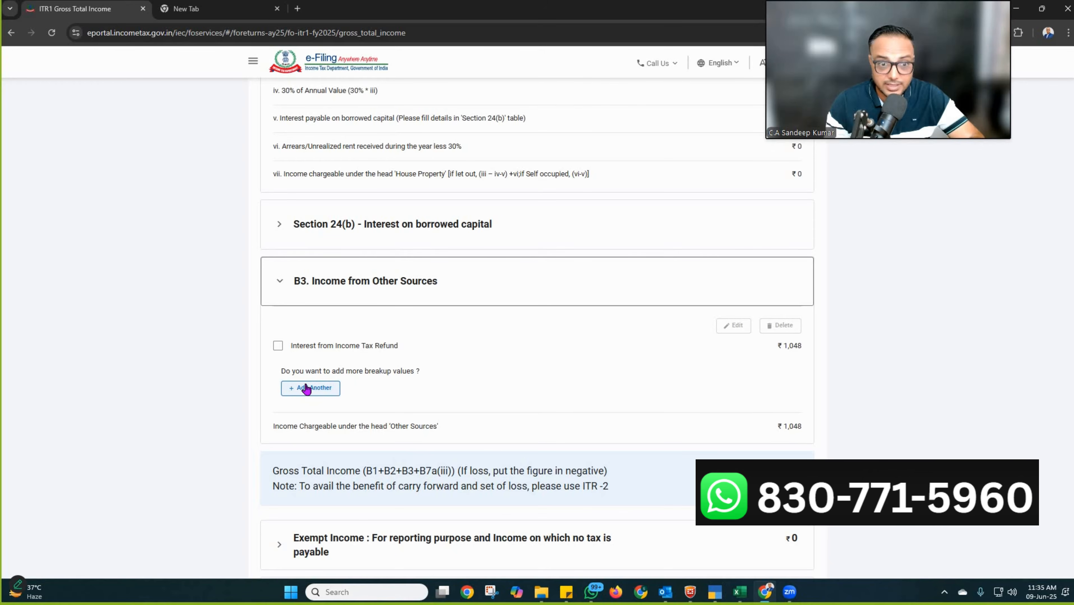
{"action": "left_click", "coordinate": [312, 391]}
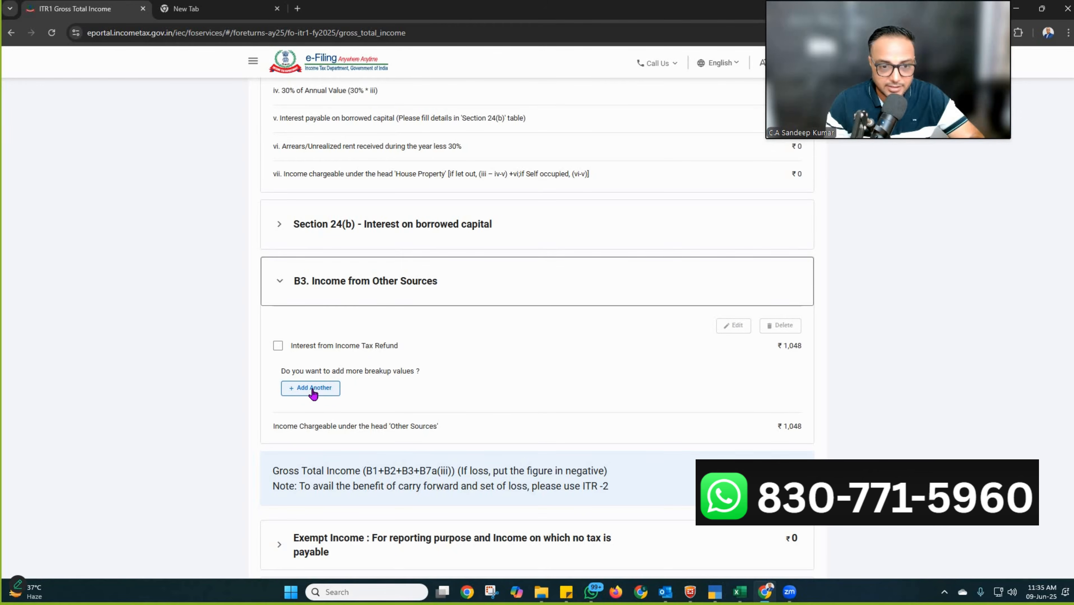
{"action": "left_click", "coordinate": [361, 232]}
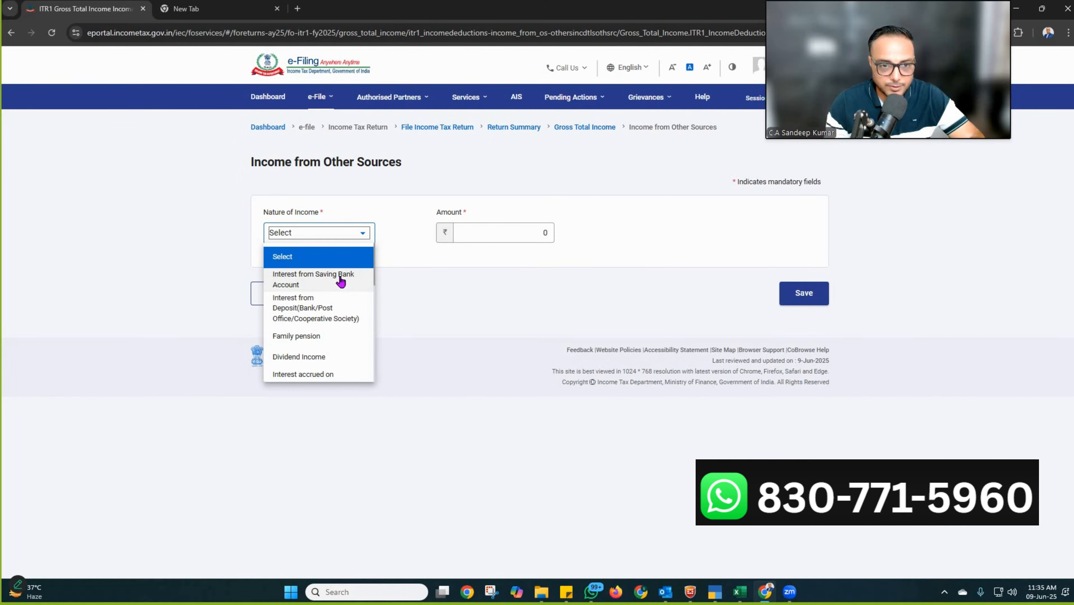
{"action": "left_click", "coordinate": [342, 280]}
{"action": "left_click", "coordinate": [503, 236]}
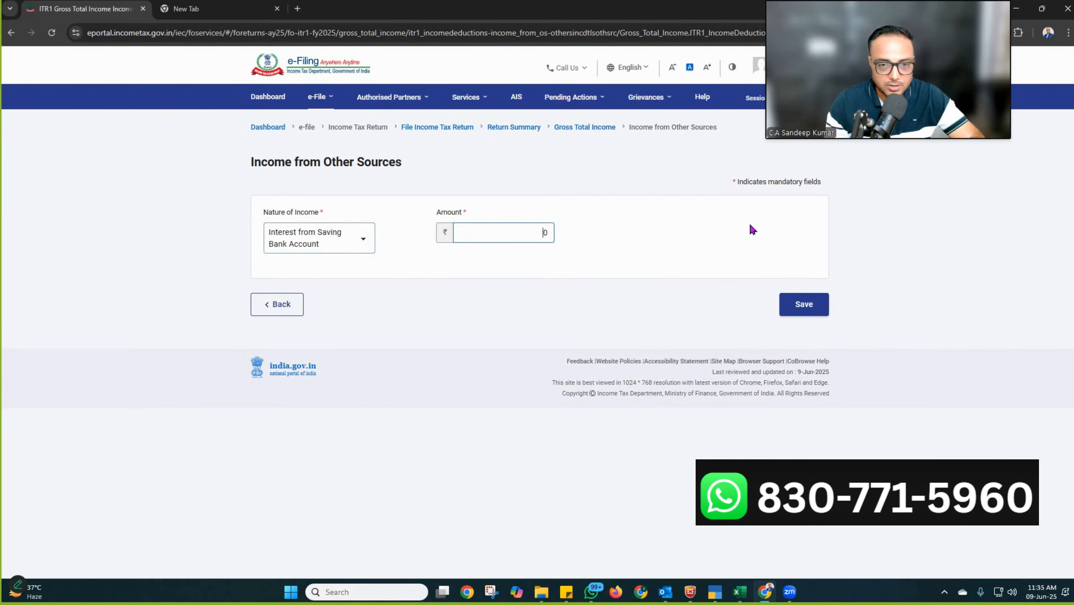
{"action": "type", "text": "15"}
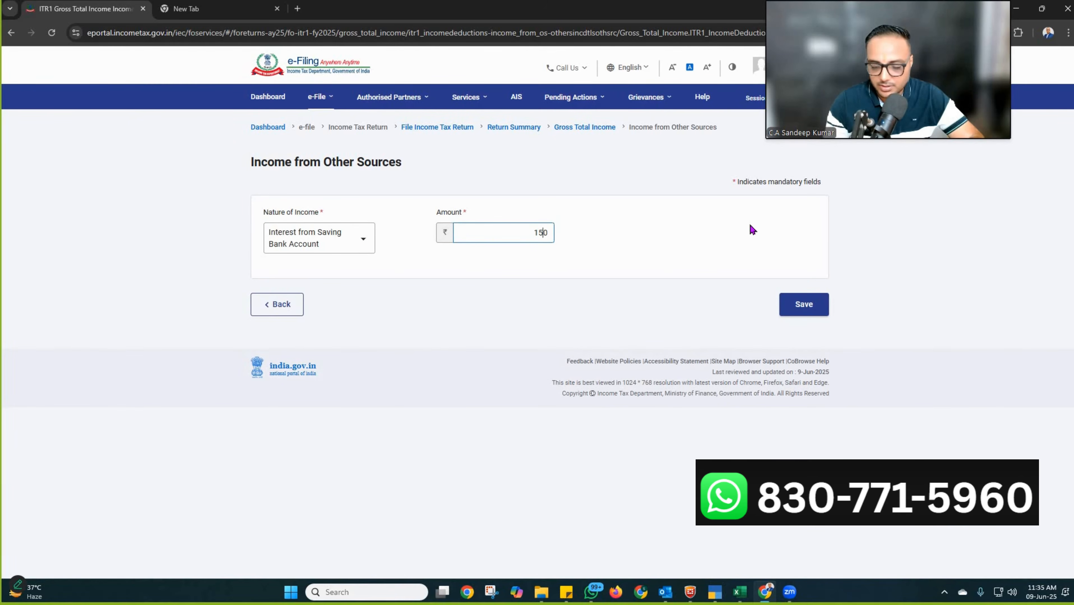
{"action": "type", "text": "300"}
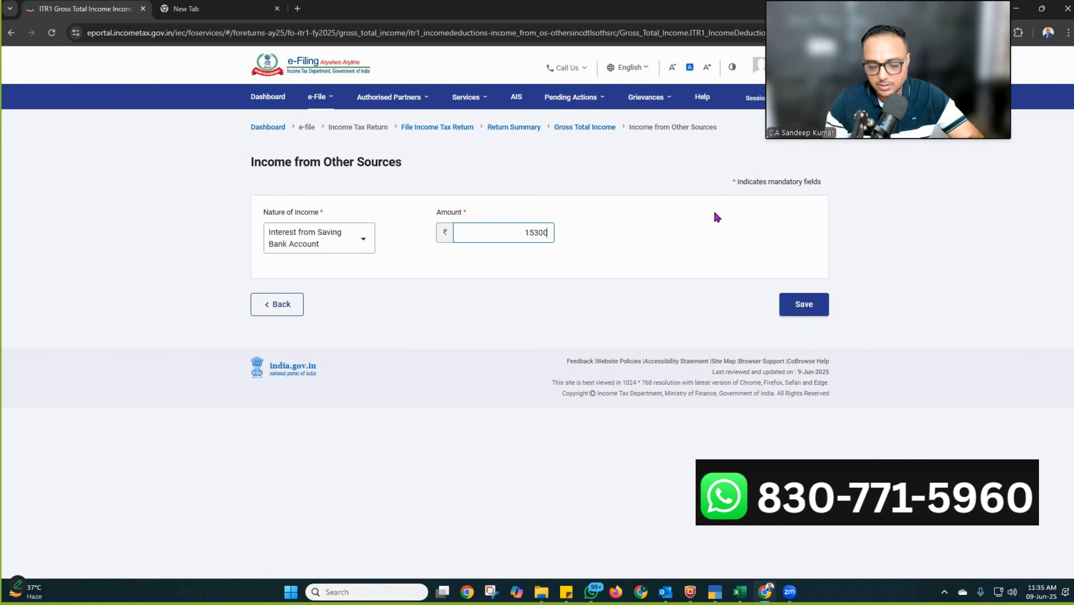
{"action": "key", "text": "BackSpace"}
{"action": "left_click", "coordinate": [802, 310]}
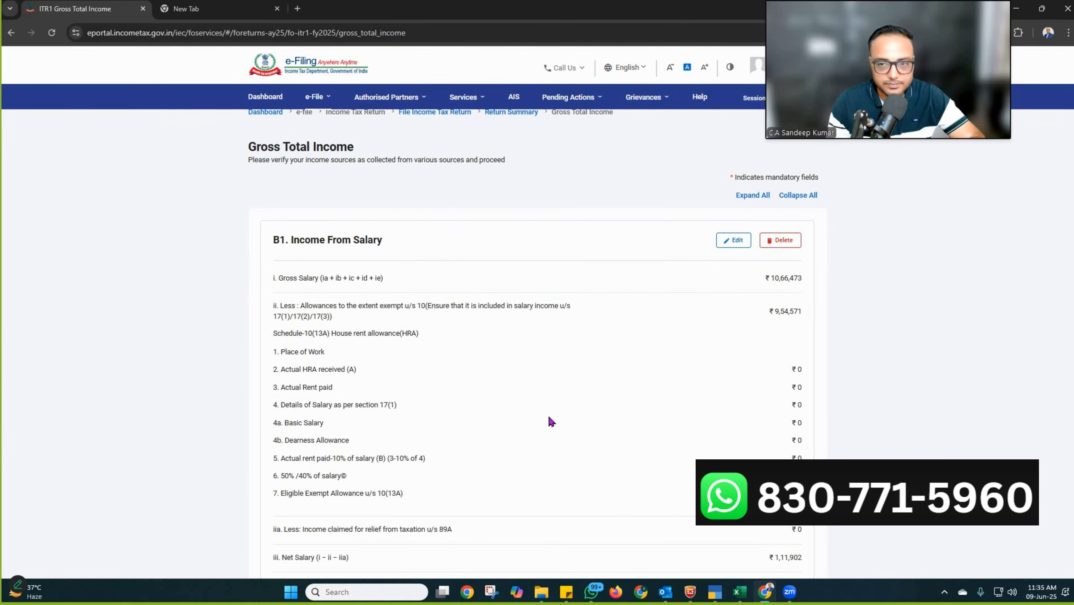
Review the salary and house property income sections and confirm Gross Total Income
{"action": "scroll", "coordinate": [377, 345], "scroll_direction": "down", "scroll_amount": 8}
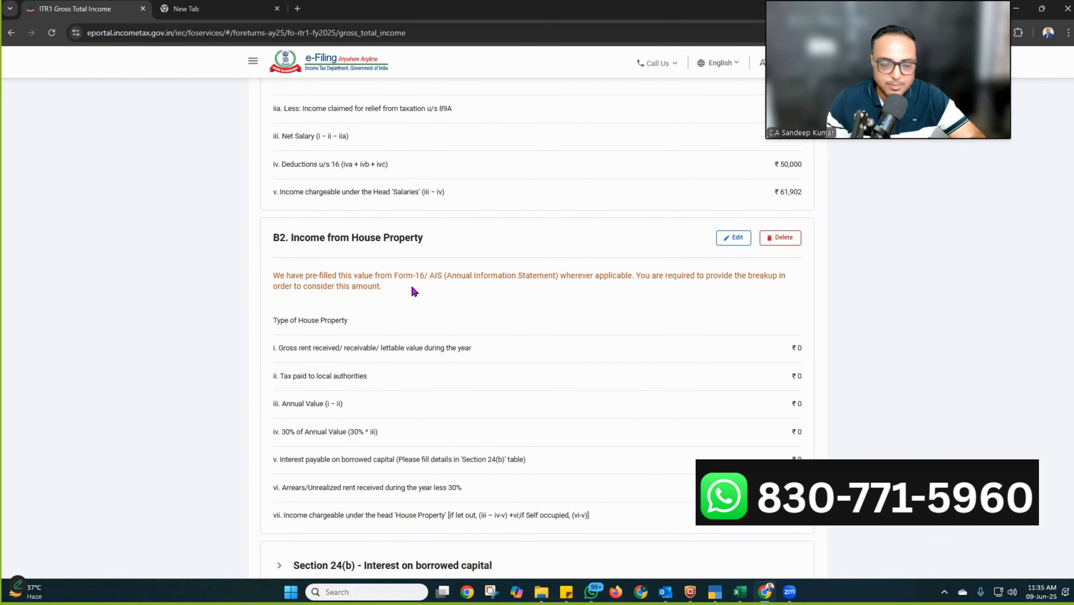
{"action": "scroll", "coordinate": [423, 297], "scroll_direction": "up", "scroll_amount": 10}
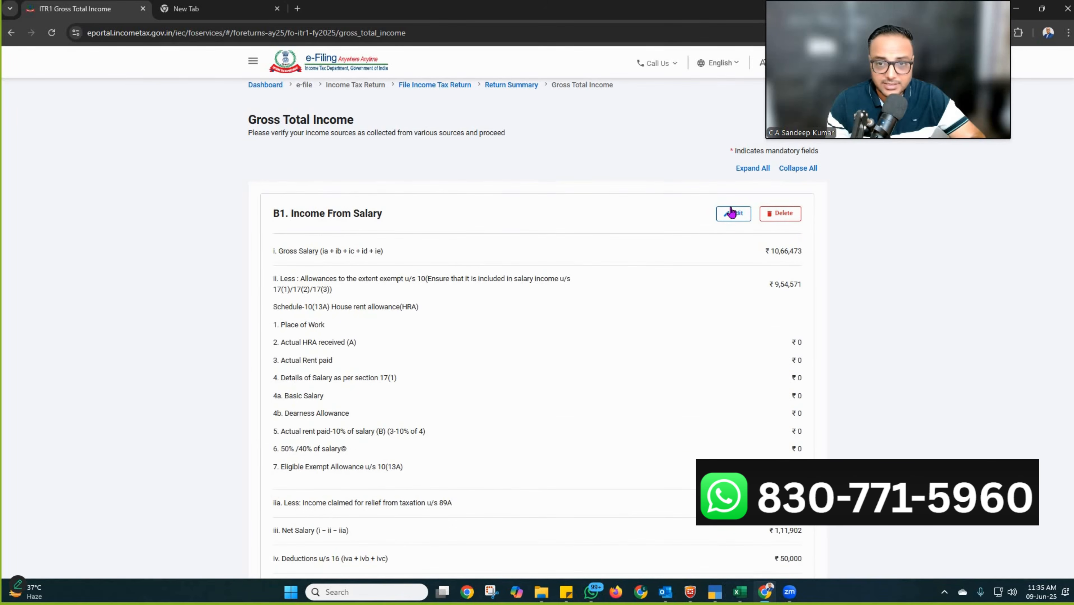
{"action": "scroll", "coordinate": [724, 290], "scroll_direction": "down", "scroll_amount": 7}
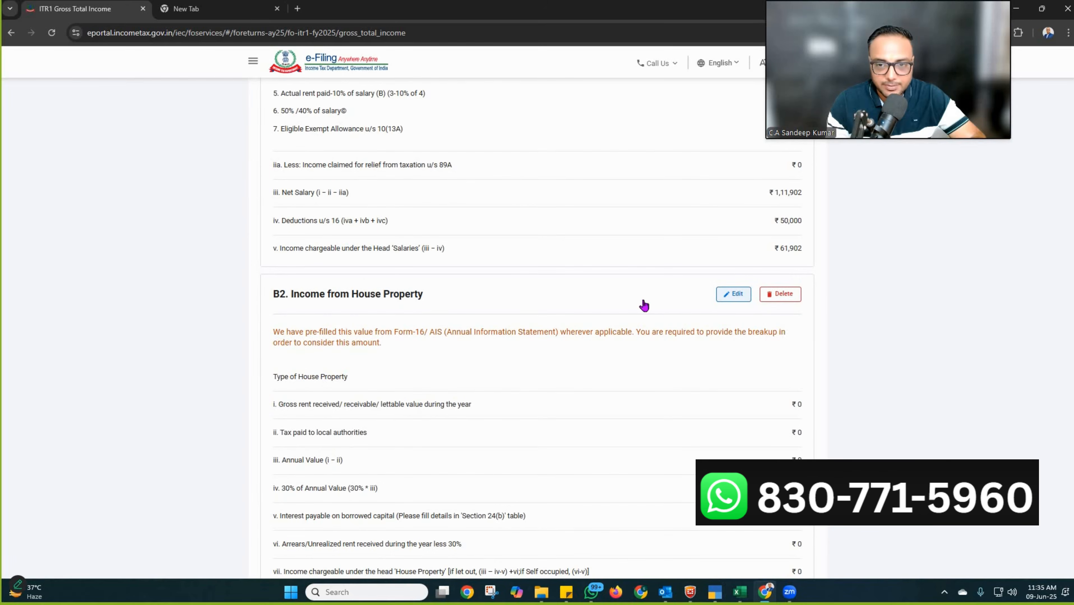
{"action": "scroll", "coordinate": [644, 305], "scroll_direction": "down", "scroll_amount": 9}
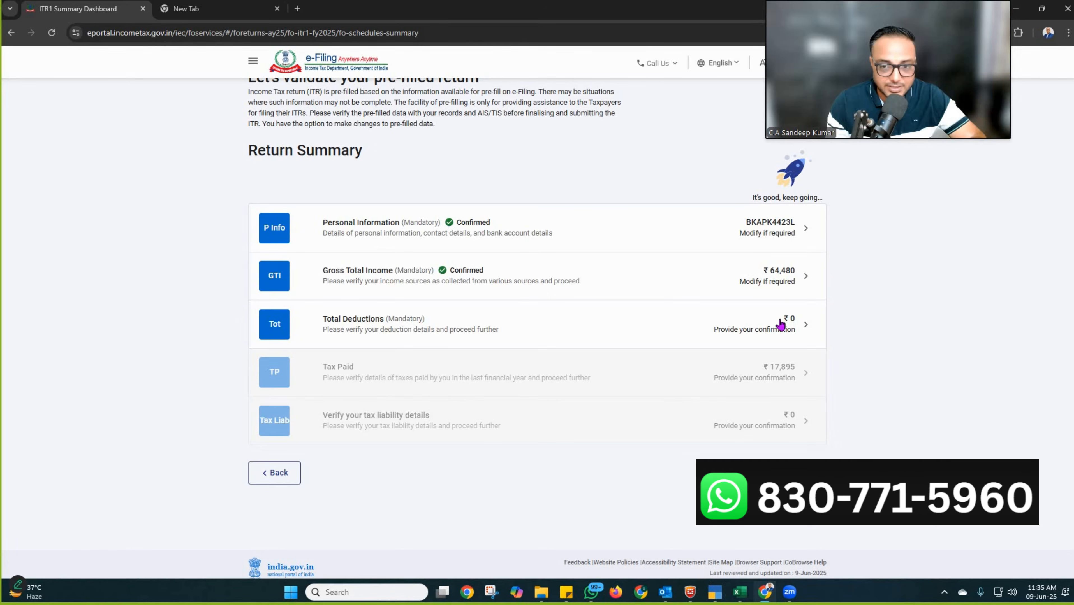
Add a section 80C deduction of 150000 with its policy number, save it, and confirm Total Deductions
{"action": "left_click", "coordinate": [780, 324]}
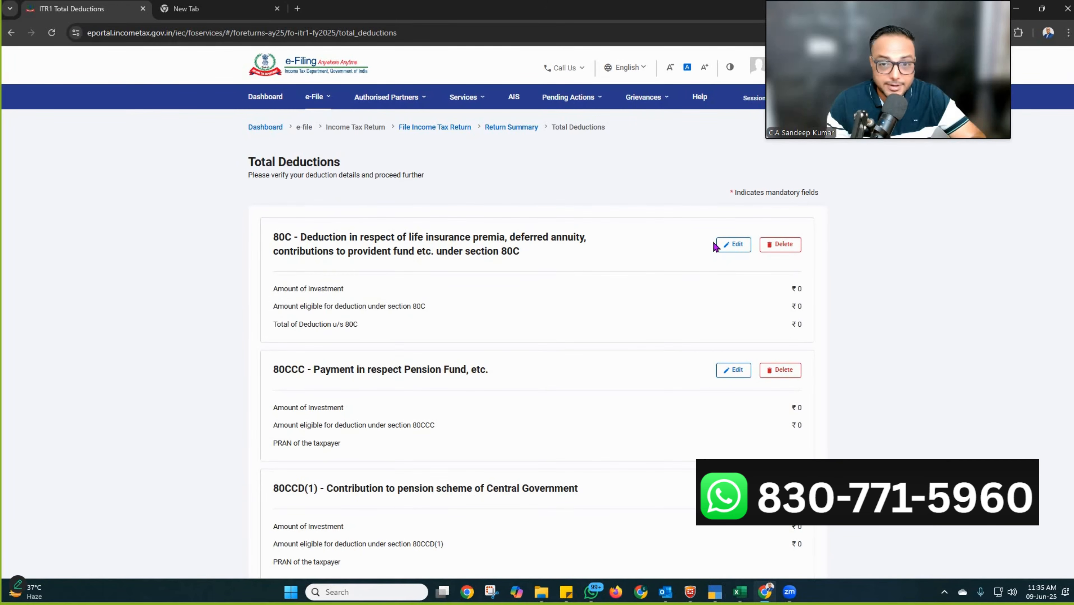
{"action": "left_click", "coordinate": [741, 247]}
{"action": "left_click", "coordinate": [303, 344]}
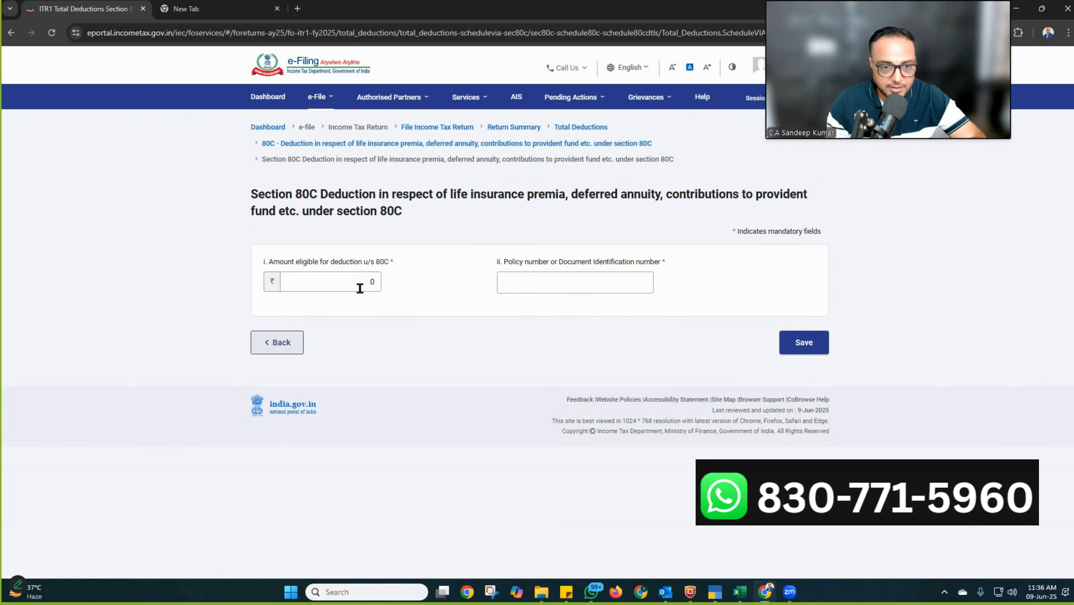
{"action": "left_click", "coordinate": [359, 288]}
{"action": "type", "text": "1"}
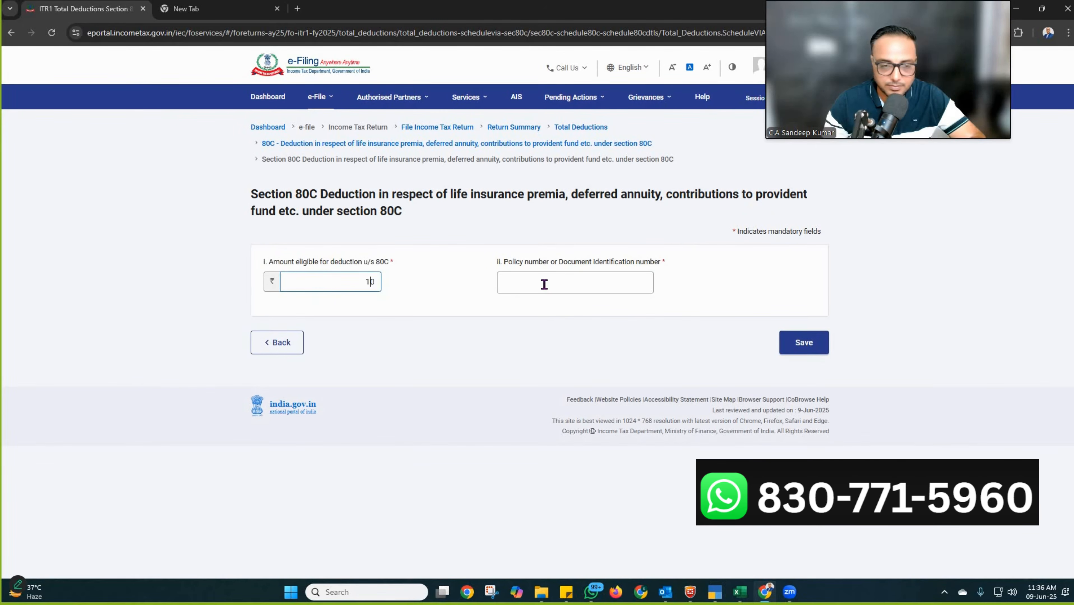
{"action": "type", "text": "50000"}
{"action": "left_click", "coordinate": [515, 319]}
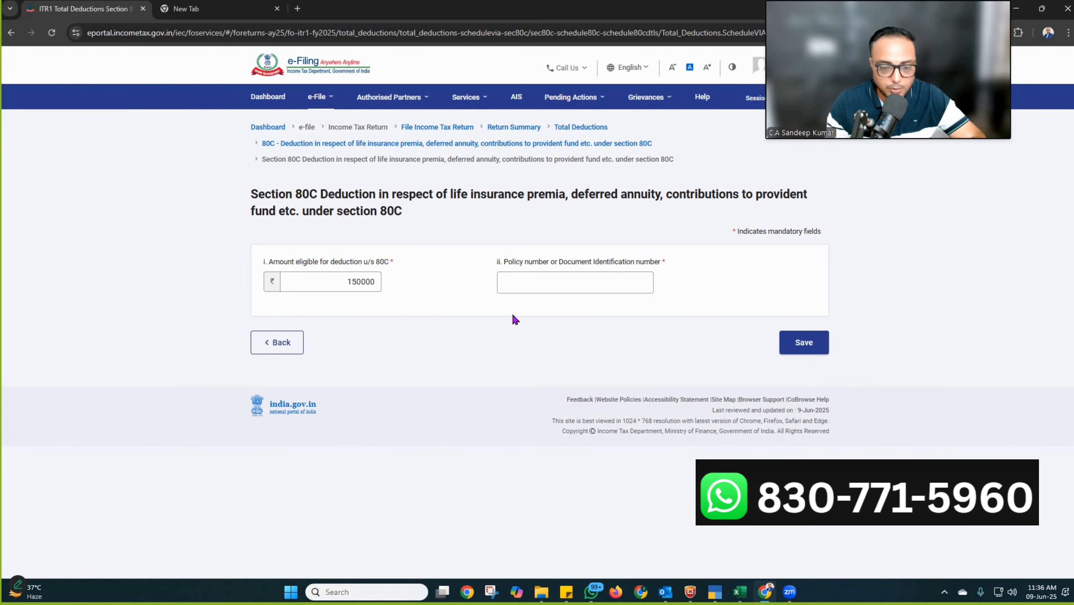
{"action": "type", "text": "123456"}
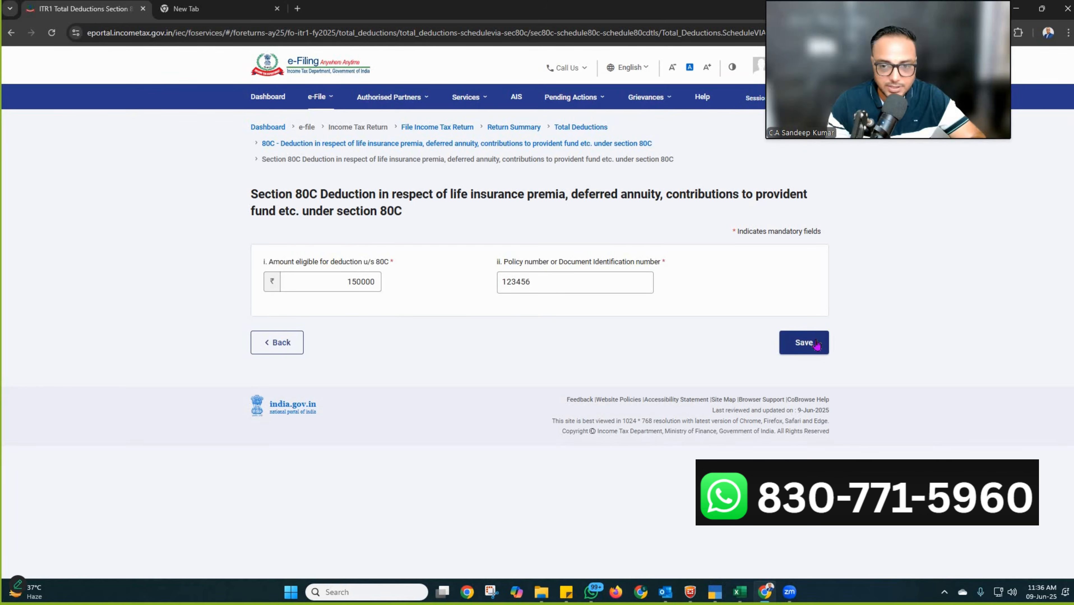
{"action": "left_click", "coordinate": [803, 342]}
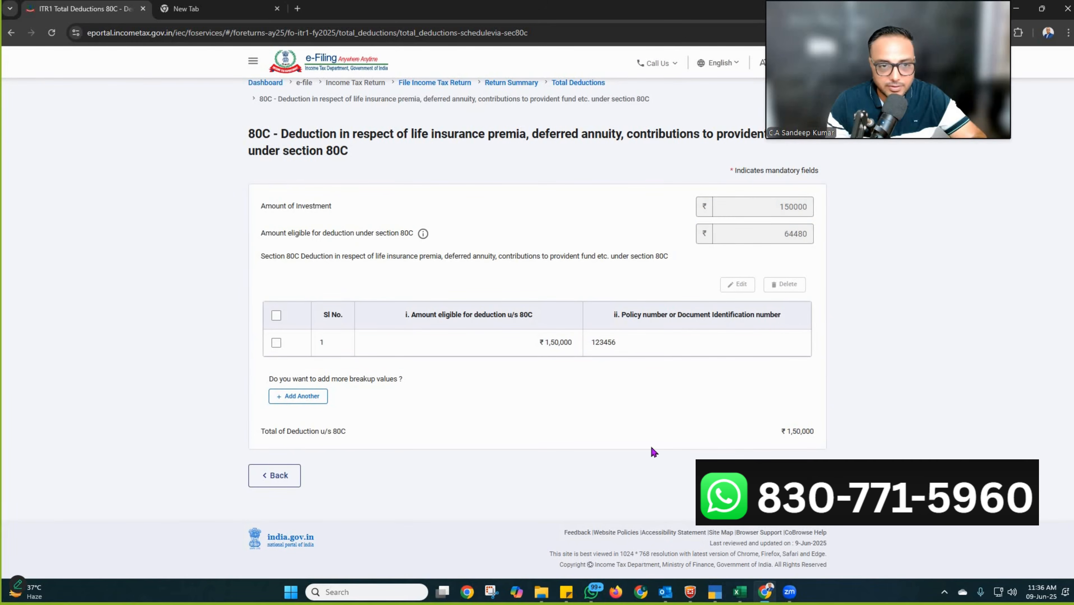
{"action": "left_click", "coordinate": [274, 475]}
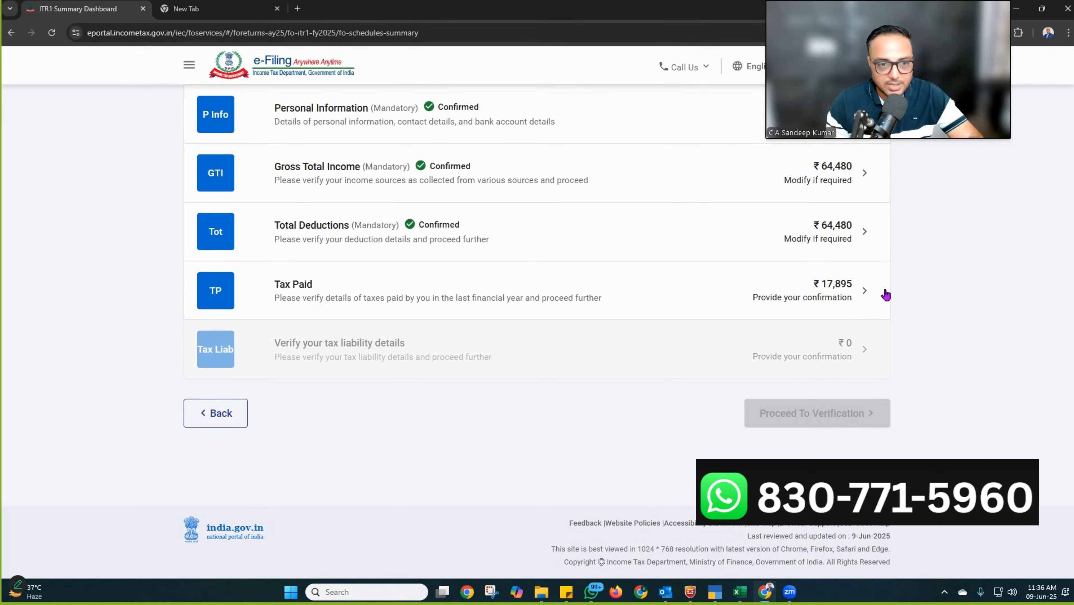
Check the blank Schedule TDS2 entry form, go back without adding an entry, and confirm the Tax Paid section
{"action": "left_click", "coordinate": [845, 293]}
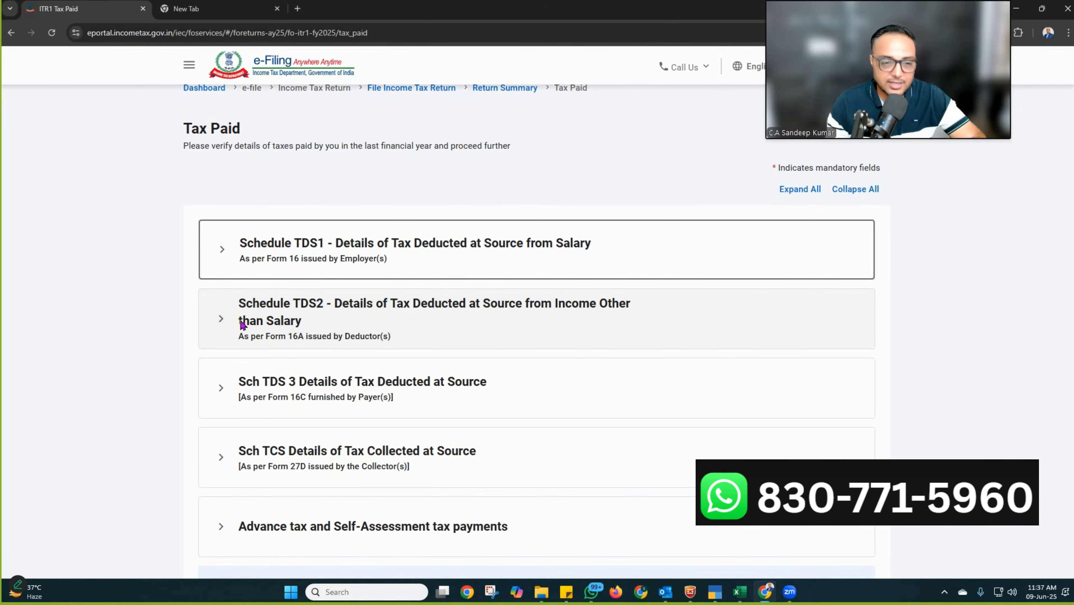
{"action": "left_click", "coordinate": [224, 321]}
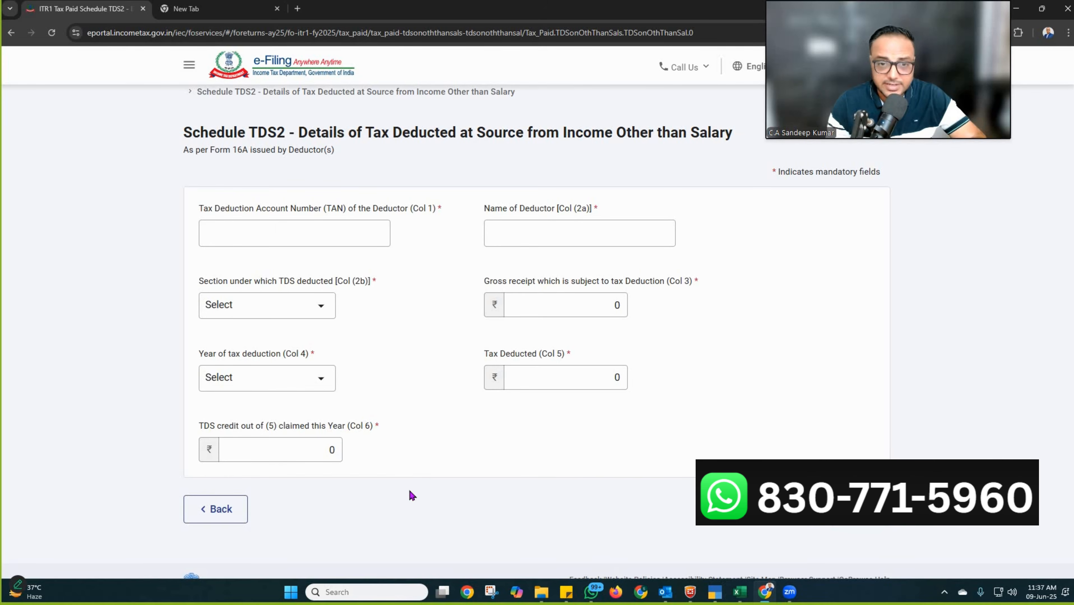
{"action": "left_click", "coordinate": [206, 519]}
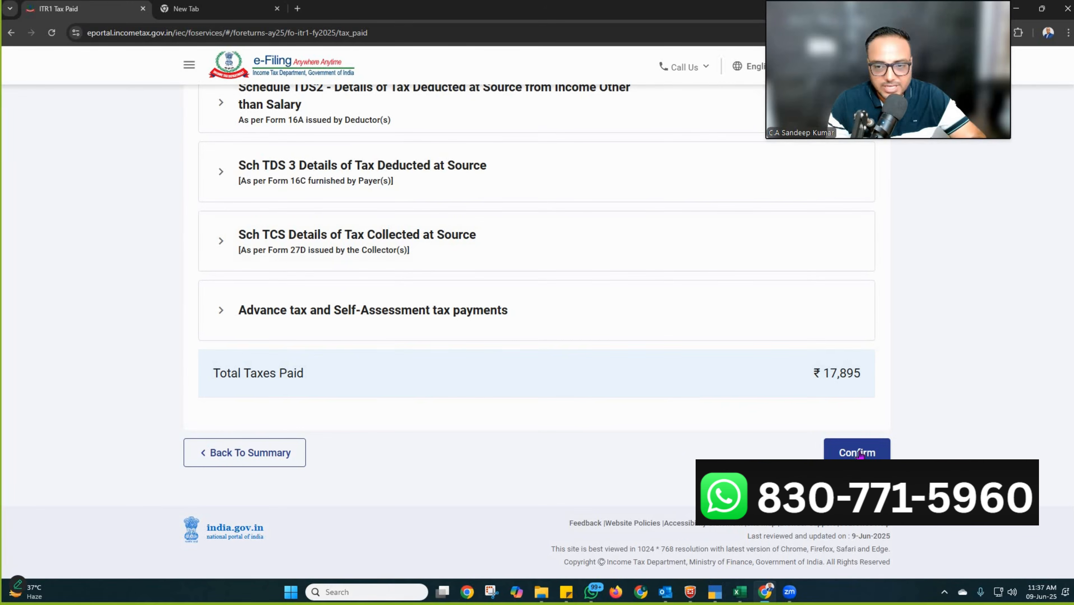
{"action": "left_click", "coordinate": [859, 453]}
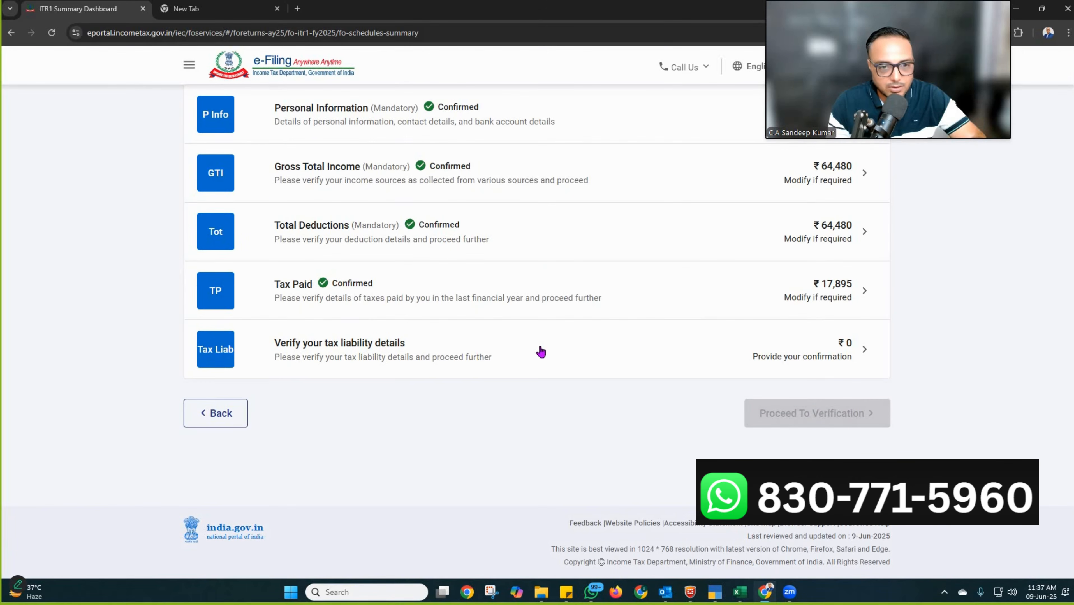
Confirm the tax liability details and proceed from the return summary to verification
{"action": "left_click", "coordinate": [832, 356]}
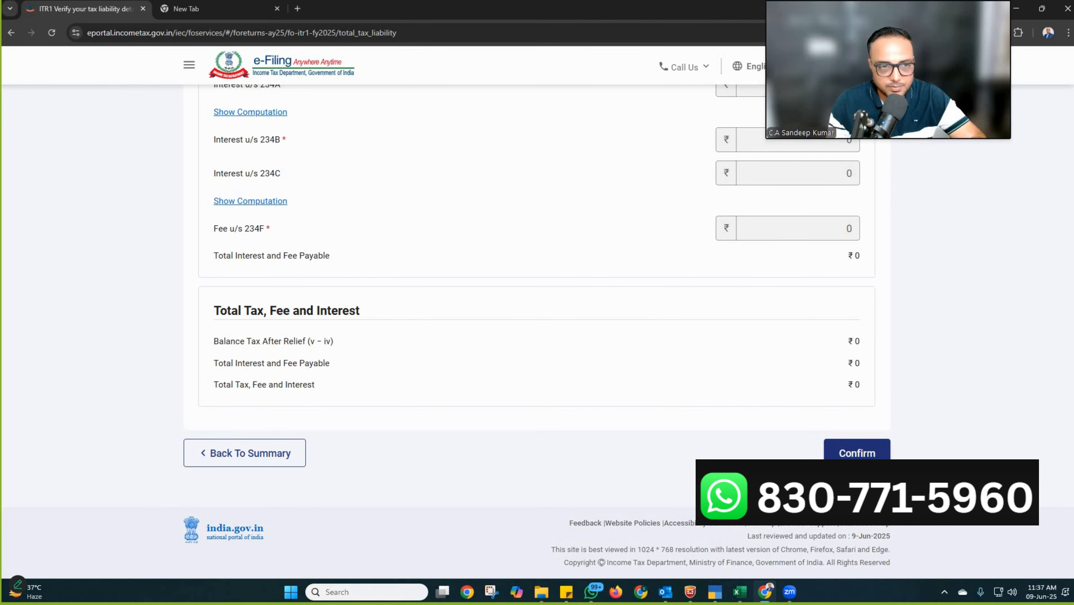
{"action": "left_click", "coordinate": [846, 459]}
{"action": "scroll", "coordinate": [784, 432], "scroll_direction": "down", "scroll_amount": 1}
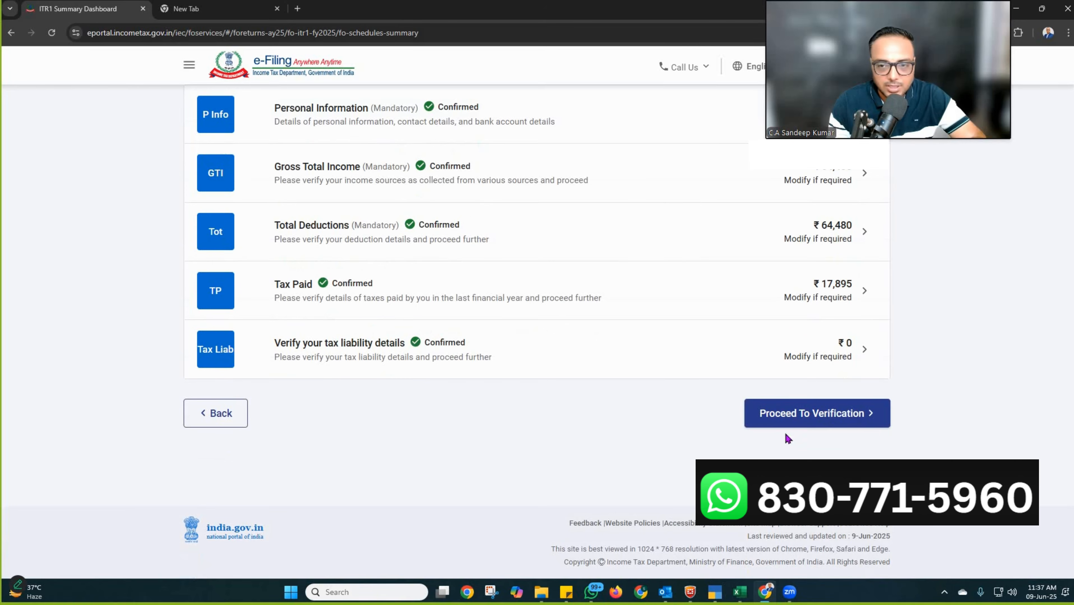
{"action": "left_click", "coordinate": [843, 418]}
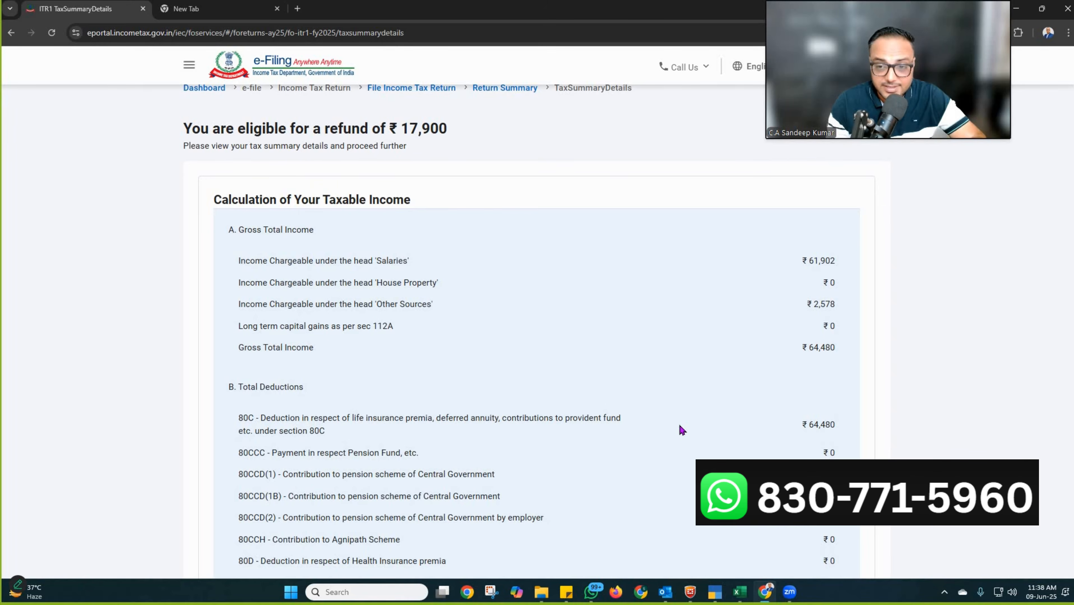
Review the taxable income, tax paid and refund calculation, and submit the previewed return for validation
{"action": "scroll", "coordinate": [683, 429], "scroll_direction": "down", "scroll_amount": 9}
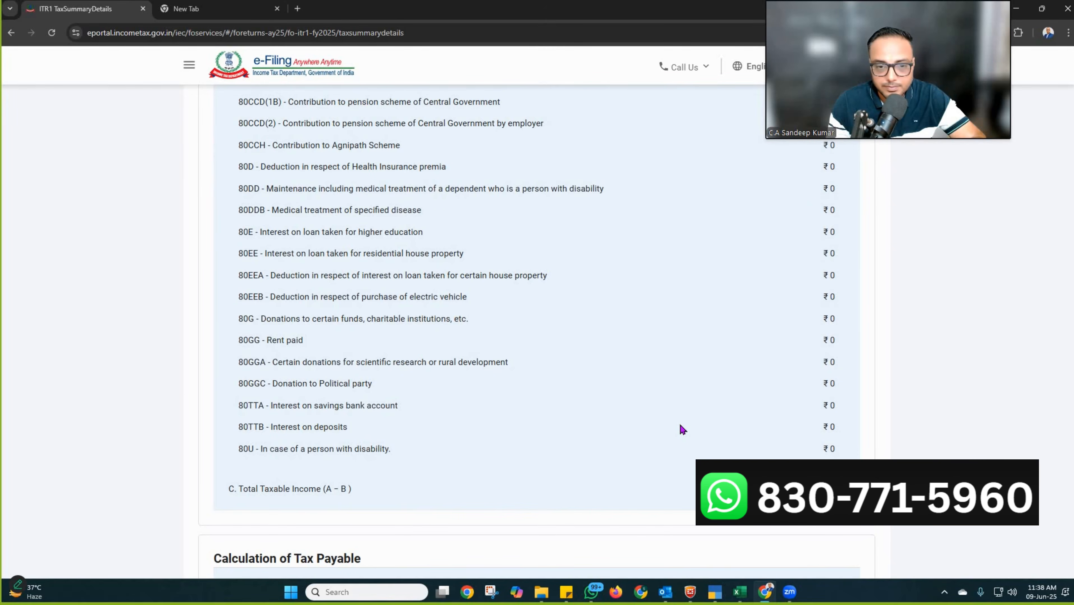
{"action": "scroll", "coordinate": [682, 429], "scroll_direction": "down", "scroll_amount": 15}
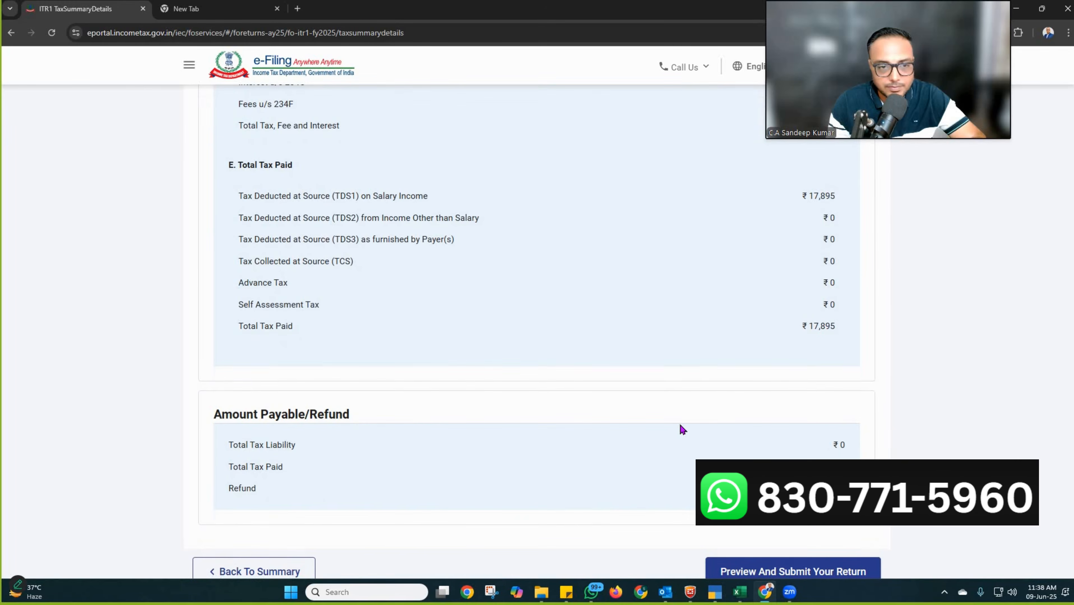
{"action": "scroll", "coordinate": [679, 425], "scroll_direction": "down", "scroll_amount": 3}
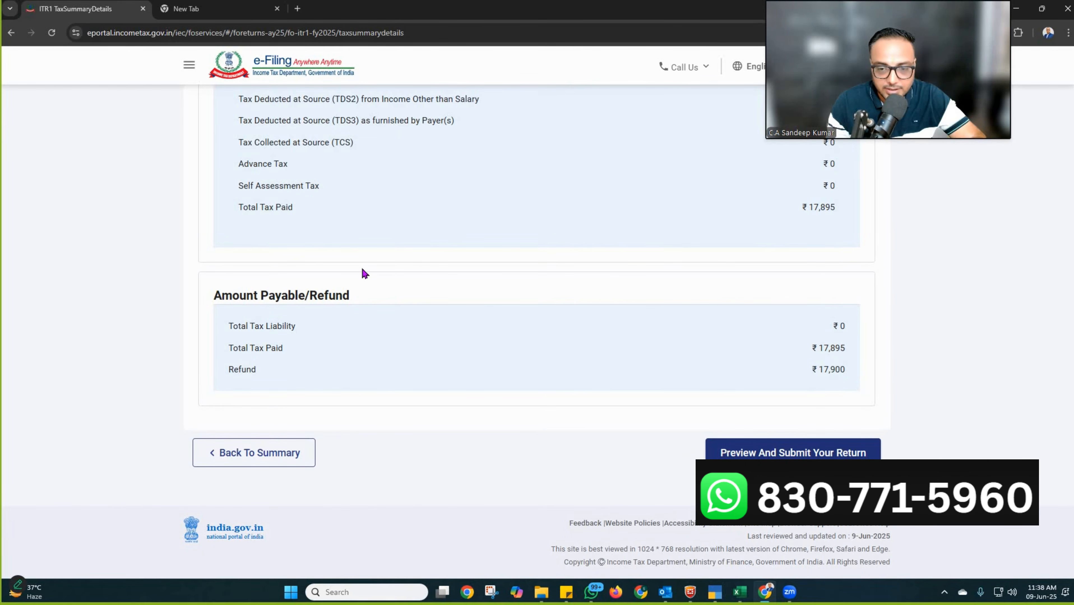
{"action": "scroll", "coordinate": [360, 270], "scroll_direction": "down", "scroll_amount": 1}
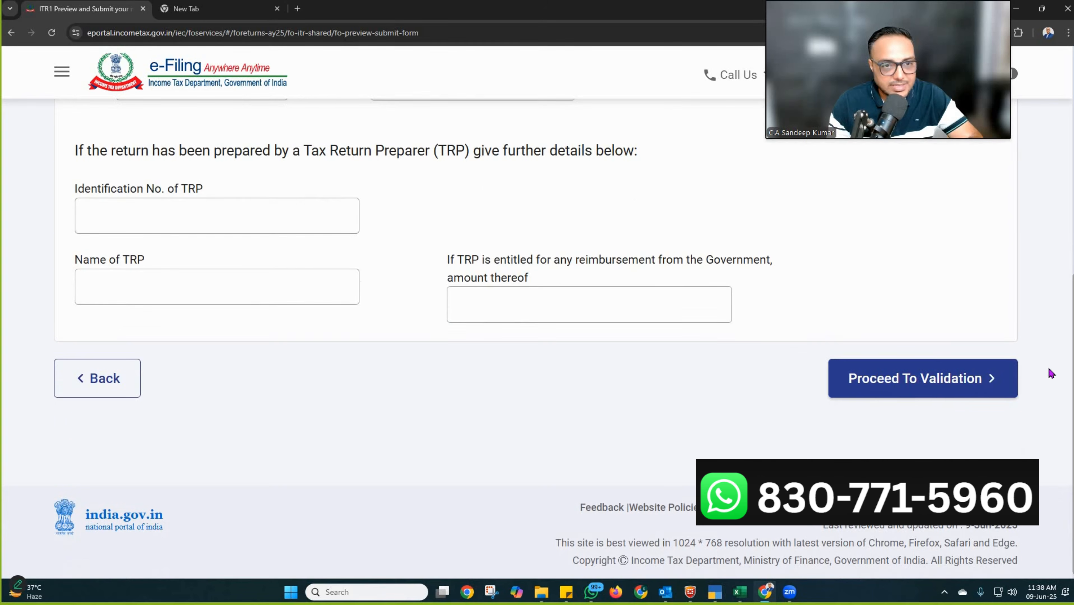
{"action": "left_click", "coordinate": [921, 376]}
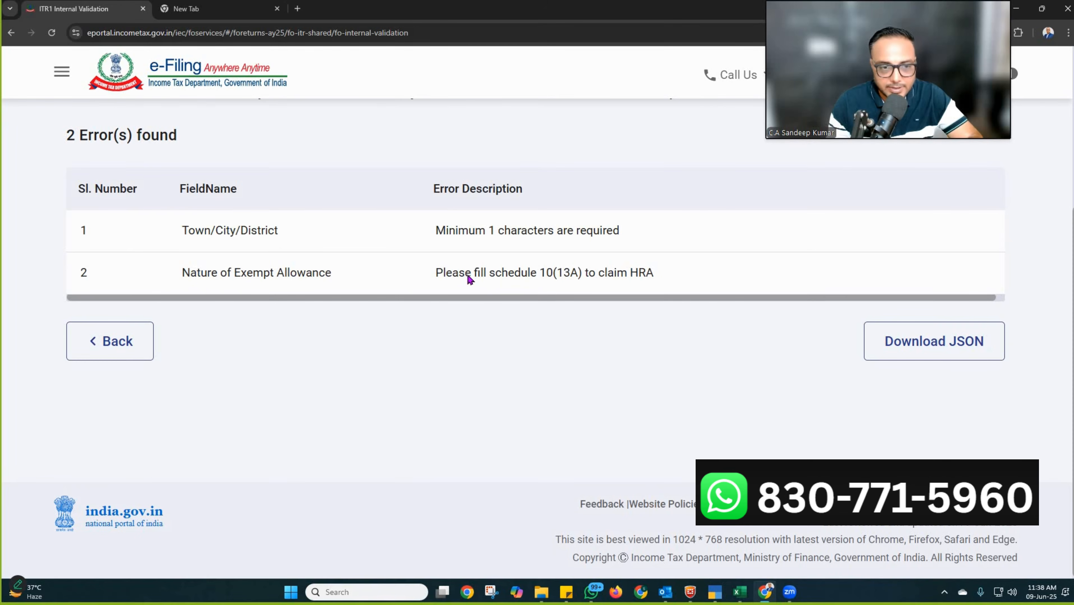
From the Nature of Exempt Allowance error, delete the Sec 10(5)-Leave Travel concession/assistance row from salary income and validate the return again
{"action": "left_click", "coordinate": [210, 288]}
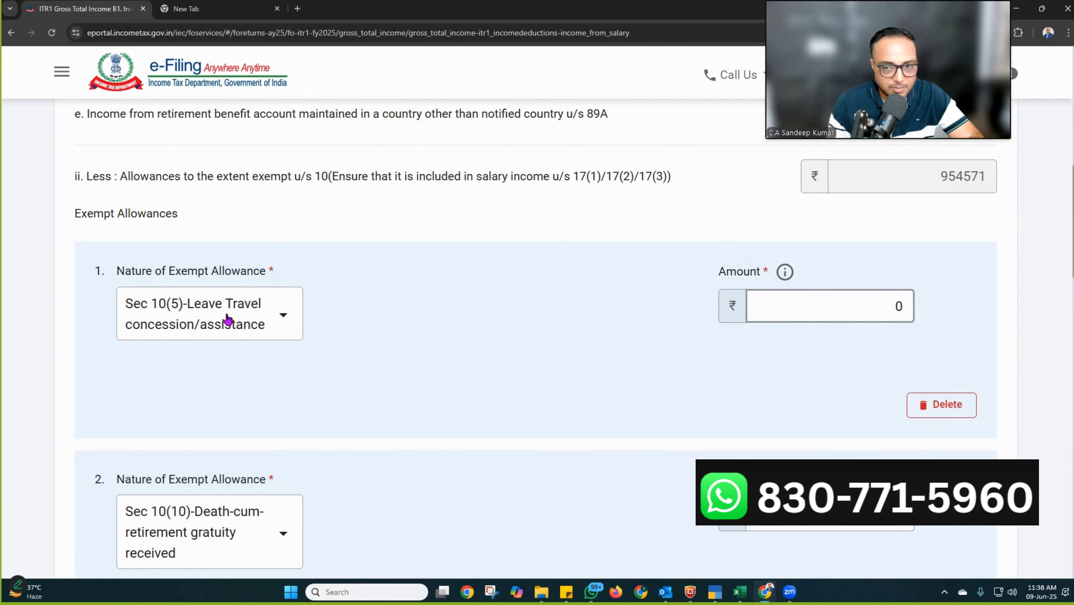
{"action": "left_click", "coordinate": [852, 313]}
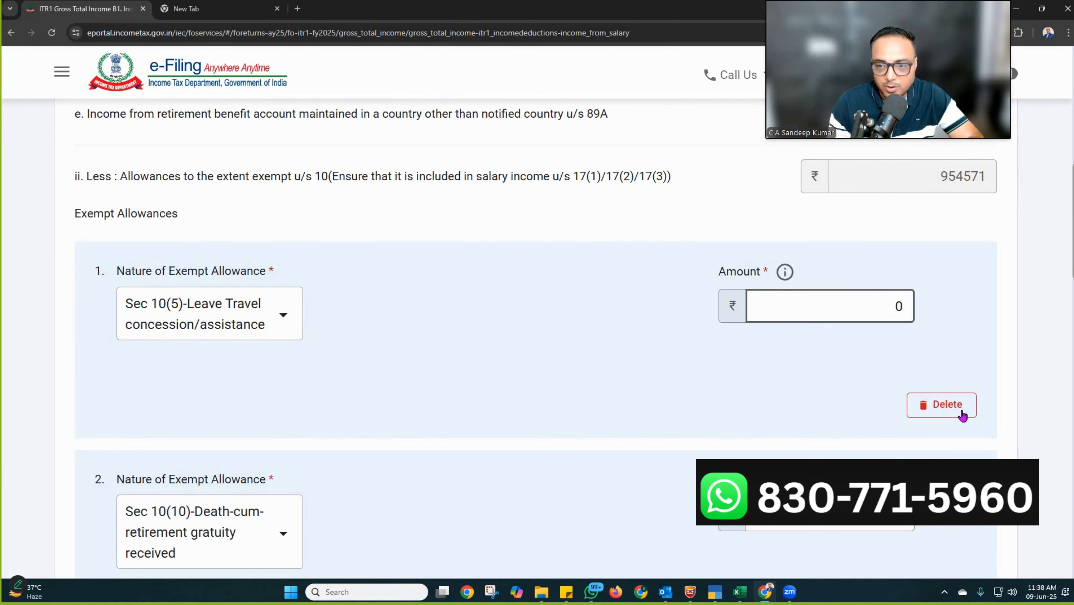
{"action": "scroll", "coordinate": [960, 424], "scroll_direction": "down", "scroll_amount": 3}
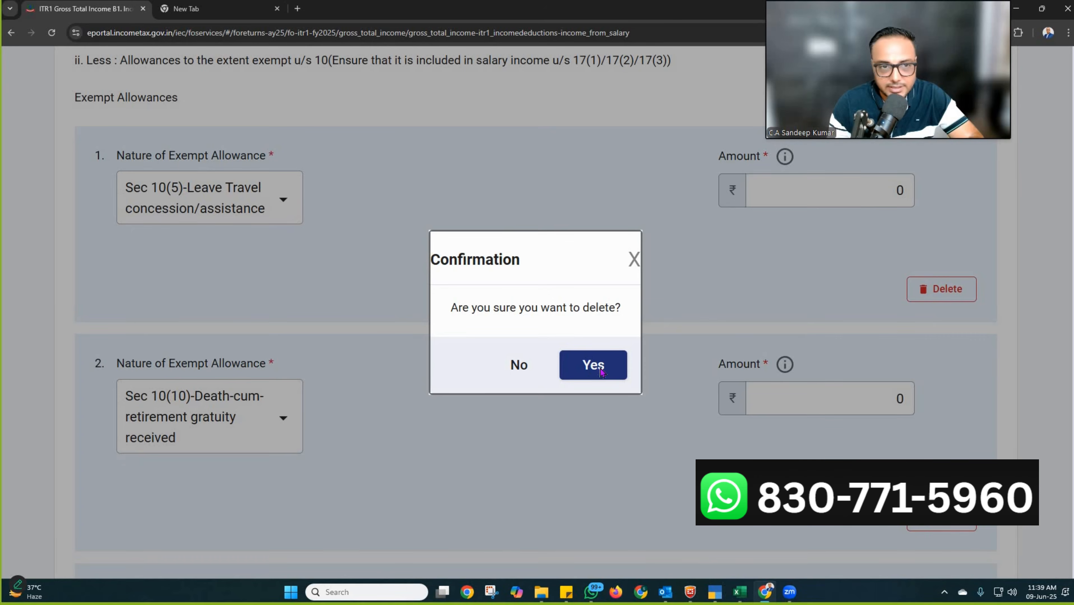
{"action": "left_click", "coordinate": [593, 366]}
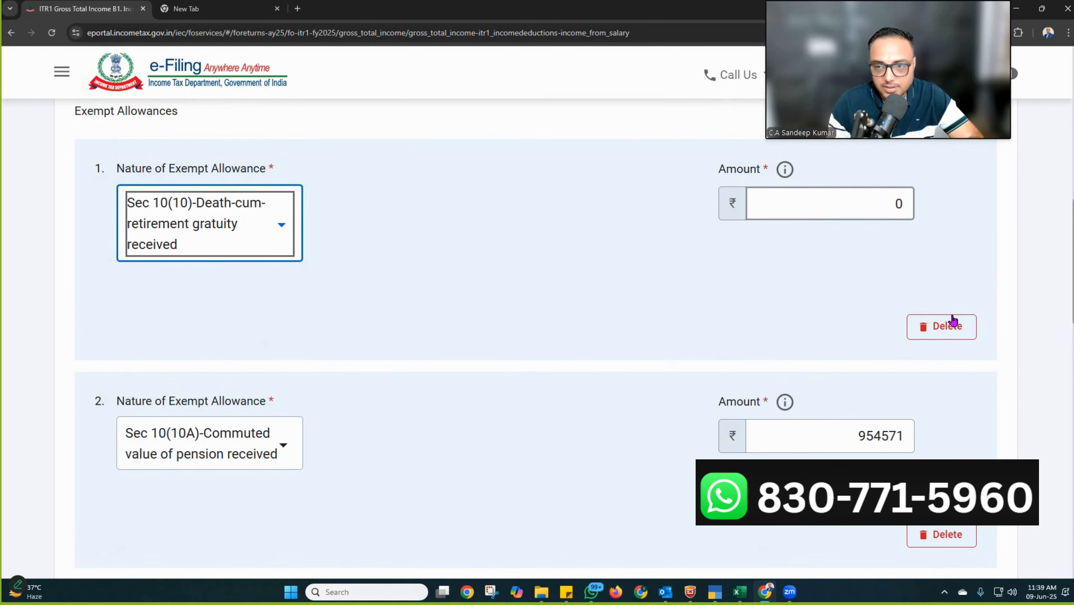
{"action": "scroll", "coordinate": [974, 405], "scroll_direction": "down", "scroll_amount": 10}
{"action": "left_click", "coordinate": [975, 405]}
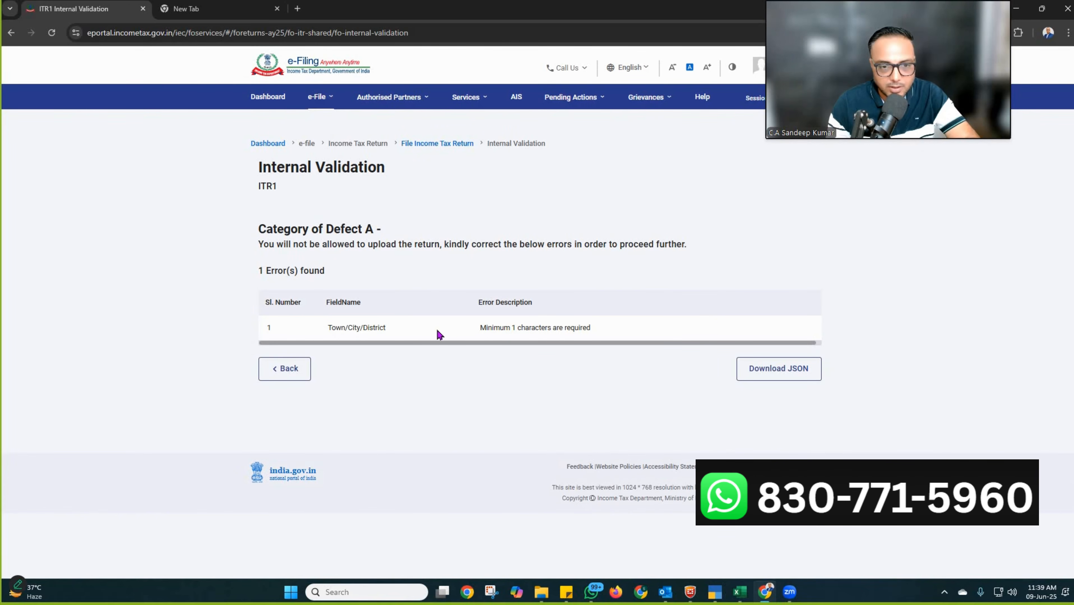
From the Town/City/District error, fill in the taxpayer's missing town in the contact address and save it
{"action": "left_click", "coordinate": [356, 328]}
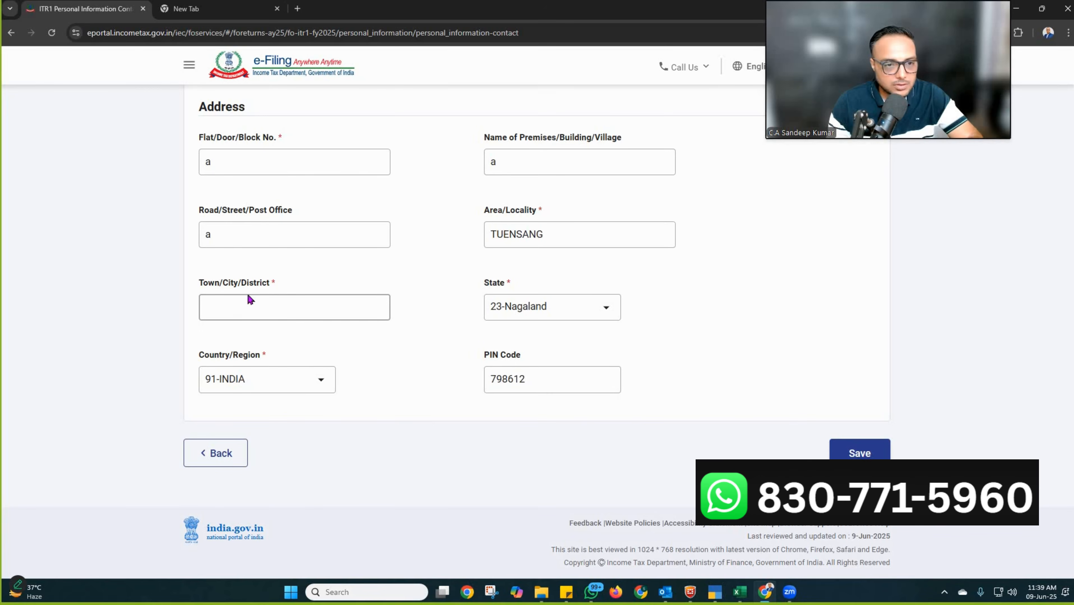
{"action": "left_click", "coordinate": [261, 309]}
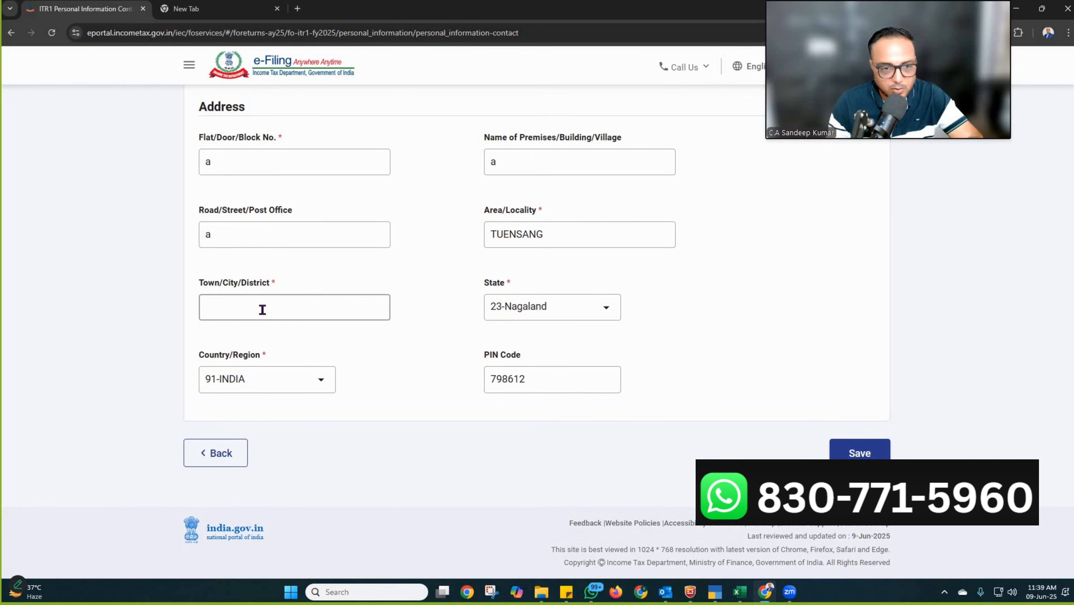
{"action": "type", "text": "tuensang"}
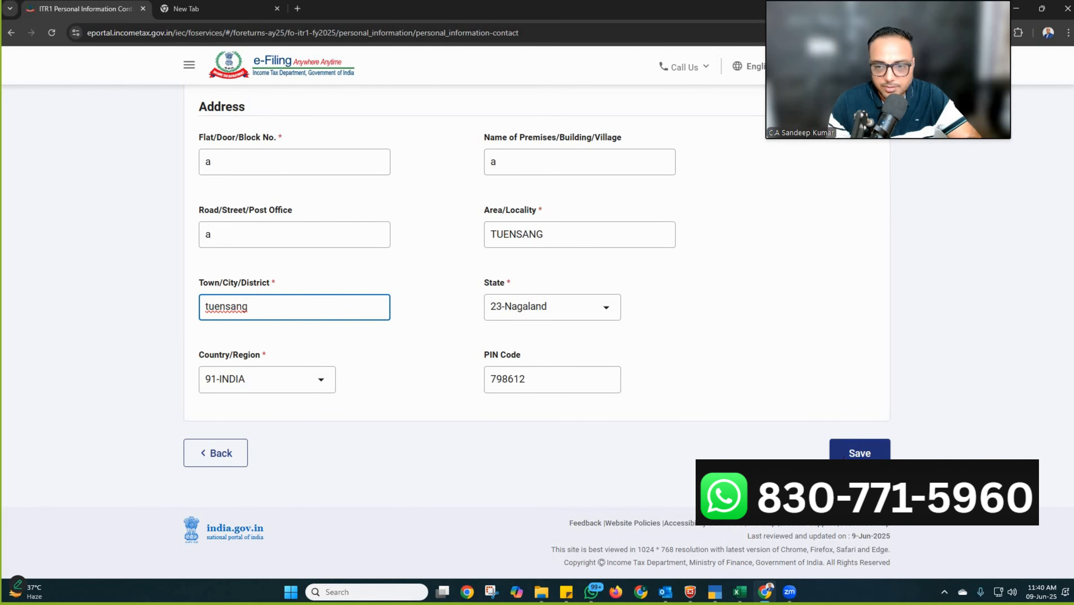
{"action": "left_click", "coordinate": [849, 450]}
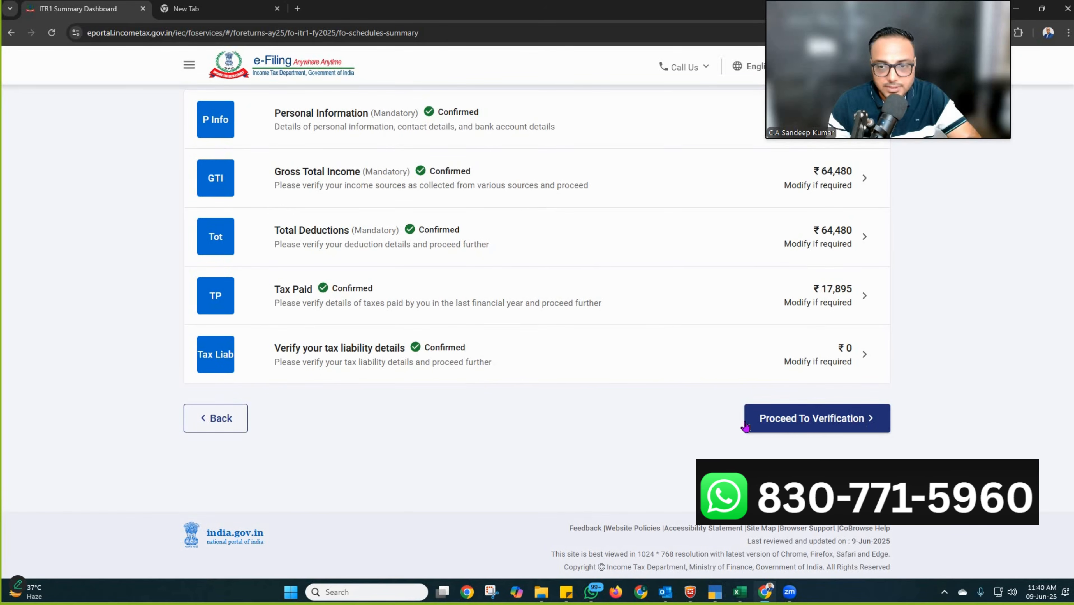
Take the corrected return through preview and validation to the choice of verification method
{"action": "left_click", "coordinate": [849, 419]}
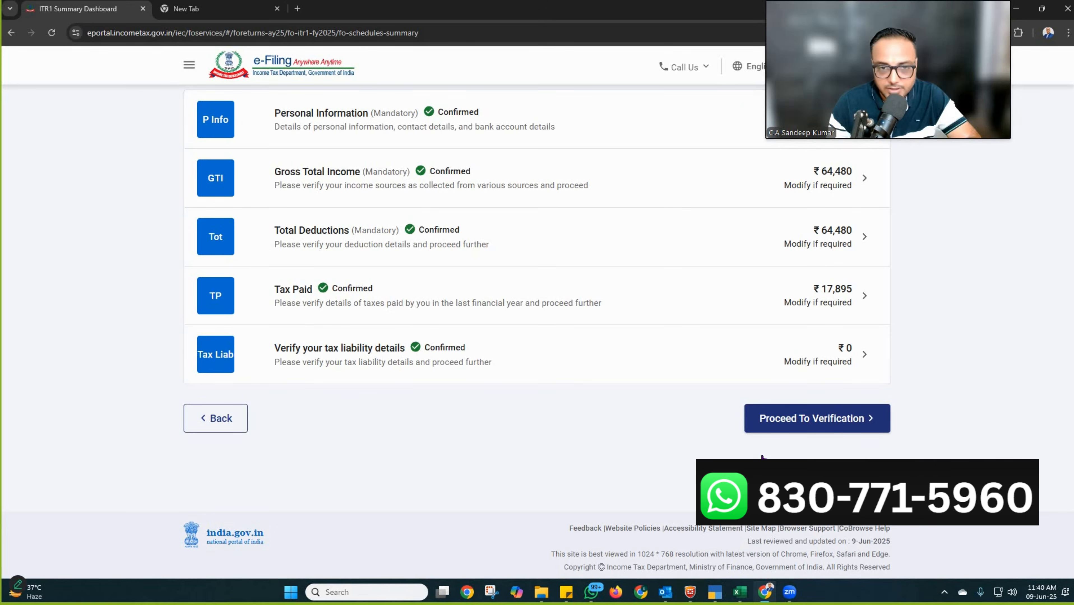
{"action": "left_click", "coordinate": [821, 453]}
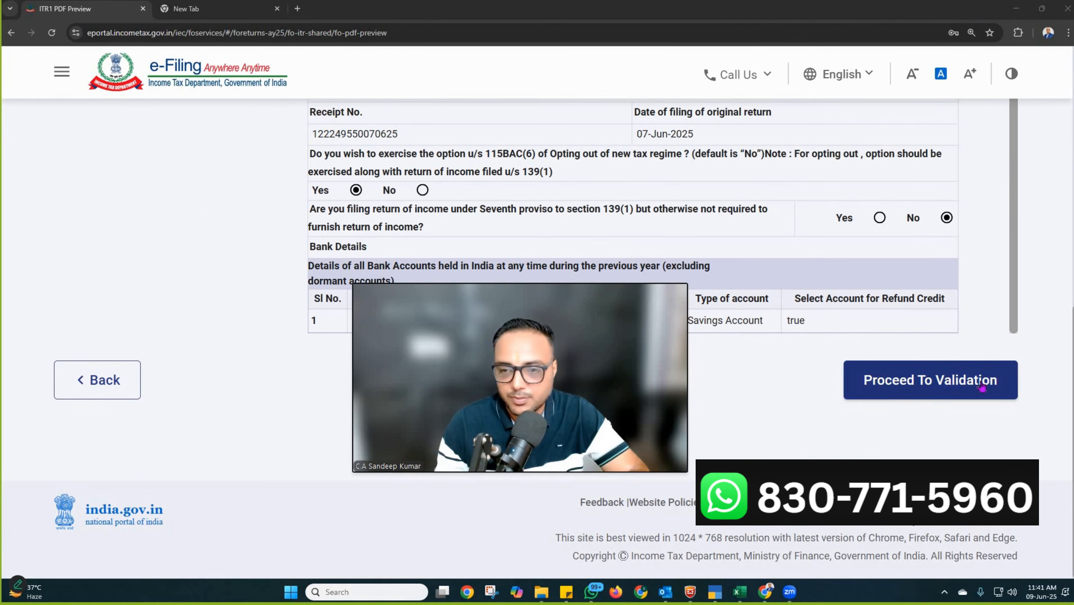
{"action": "left_click", "coordinate": [973, 388]}
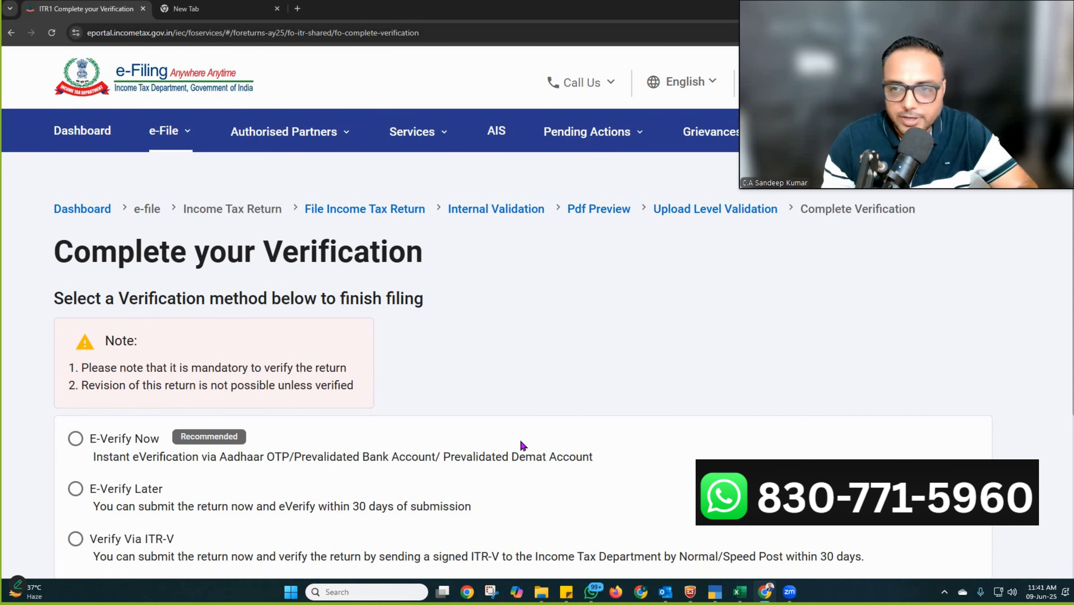
{"action": "scroll", "coordinate": [535, 437], "scroll_direction": "down", "scroll_amount": 2}
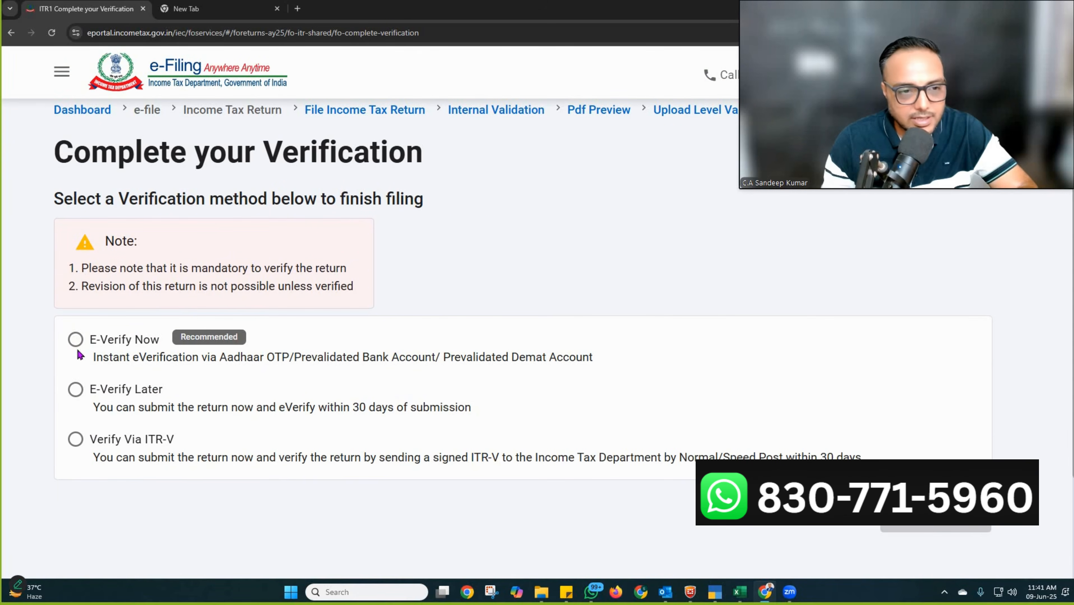